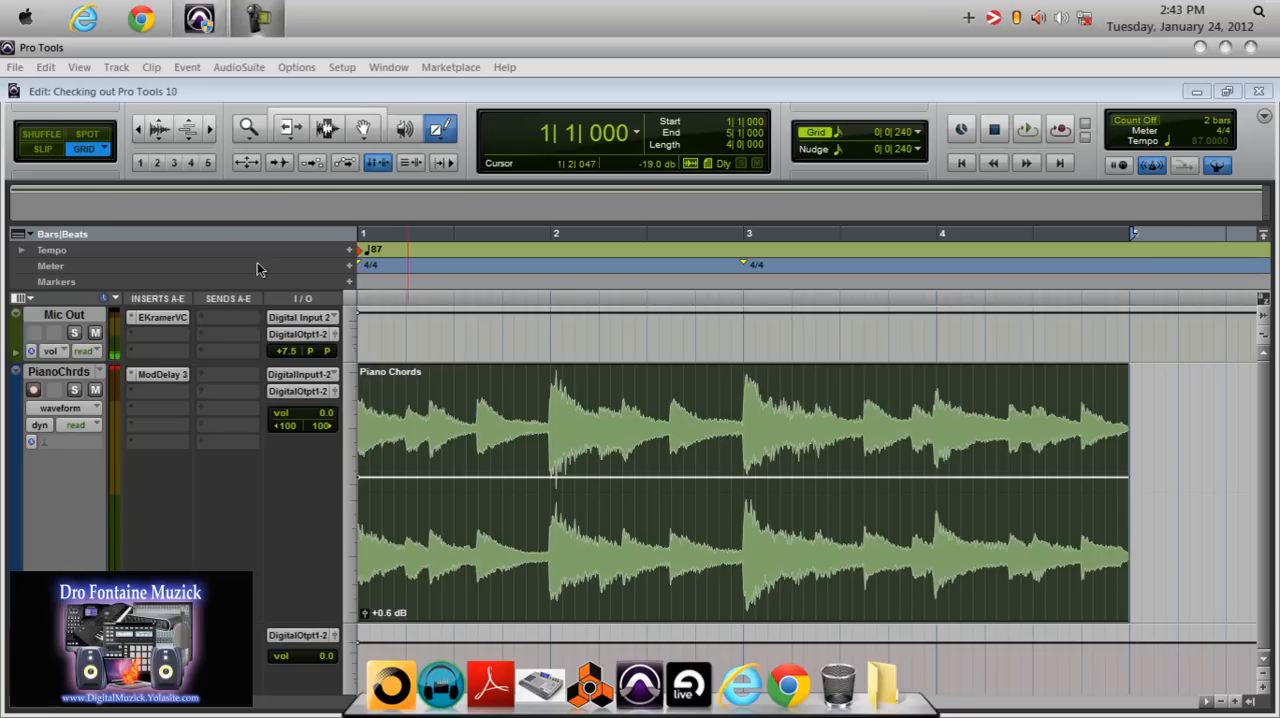
# Examine the Bounce to Disk bit depth, format and file type options, trying the Interleaved format, and close the dialog without bouncing.
pyautogui.click(15, 68)
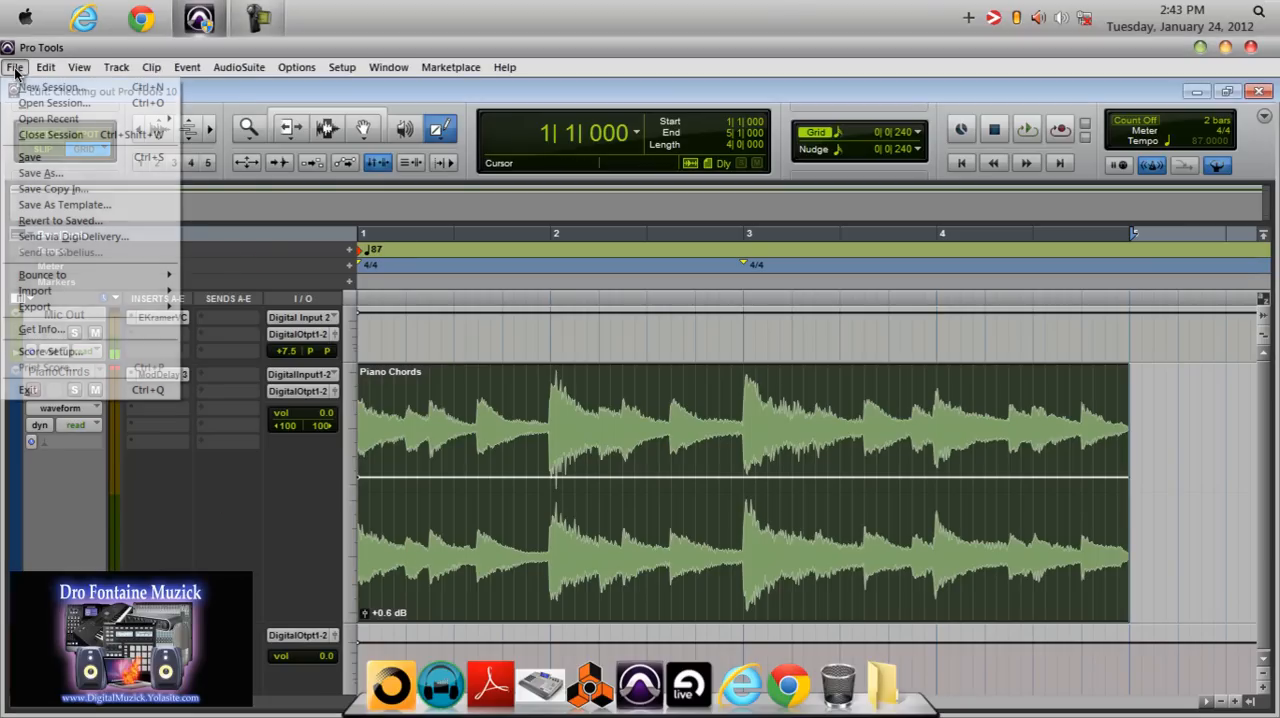
pyautogui.moveTo(101, 280)
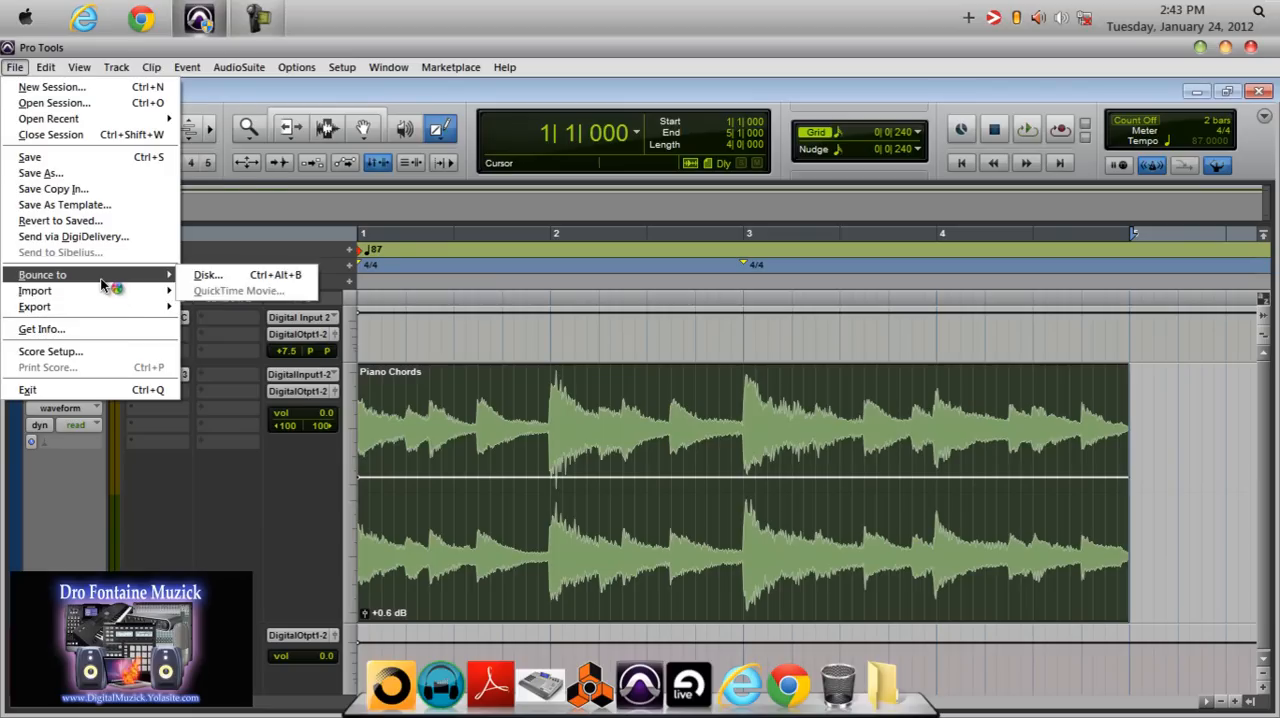
pyautogui.click(205, 276)
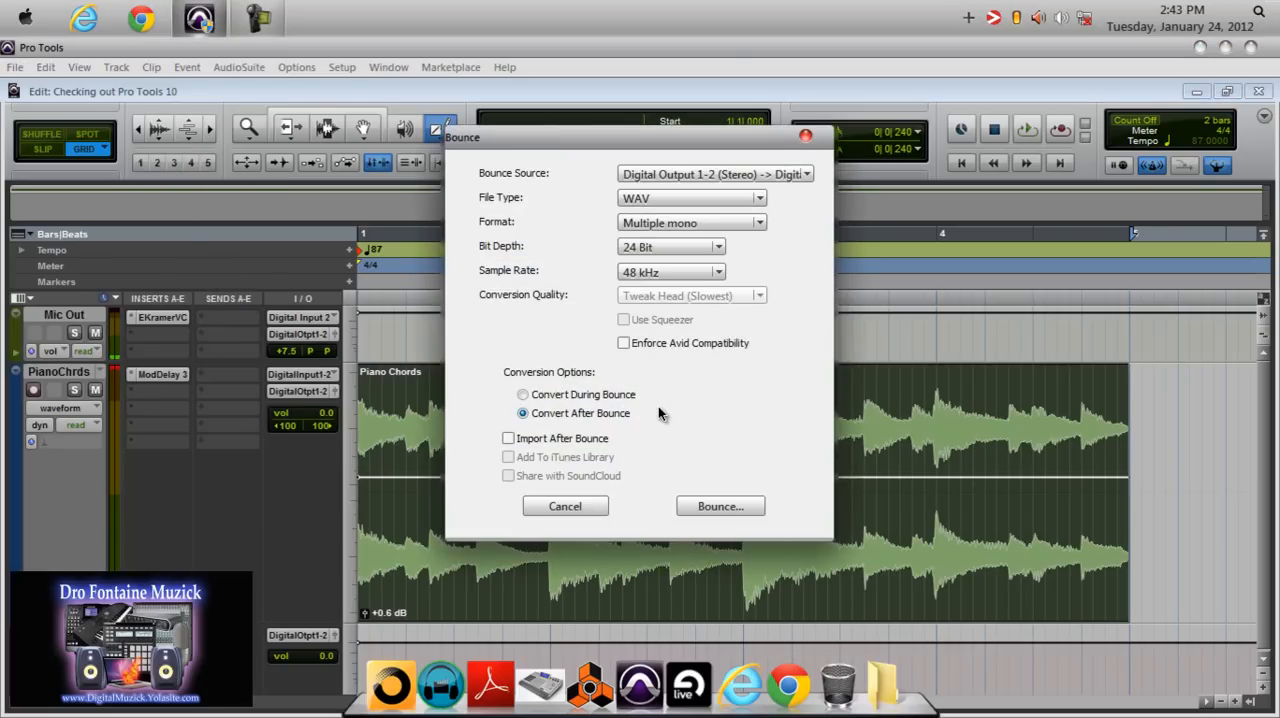
pyautogui.click(718, 247)
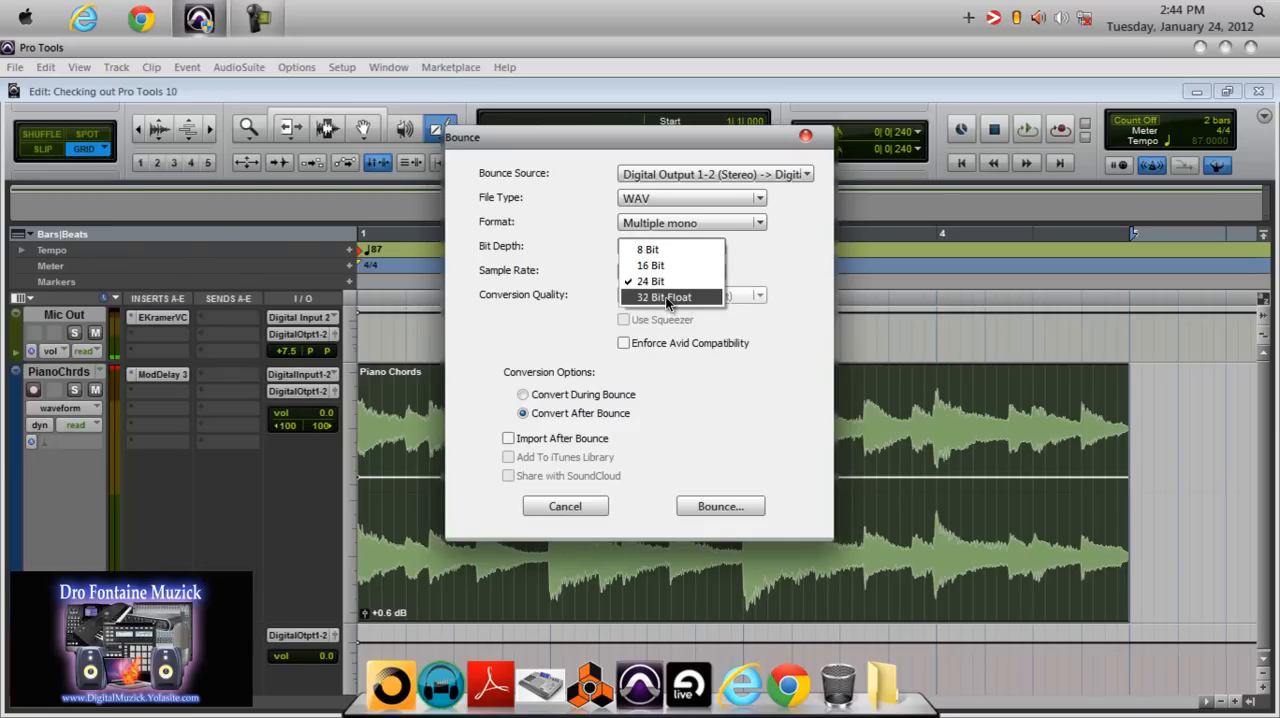
pyautogui.click(754, 246)
pyautogui.click(760, 226)
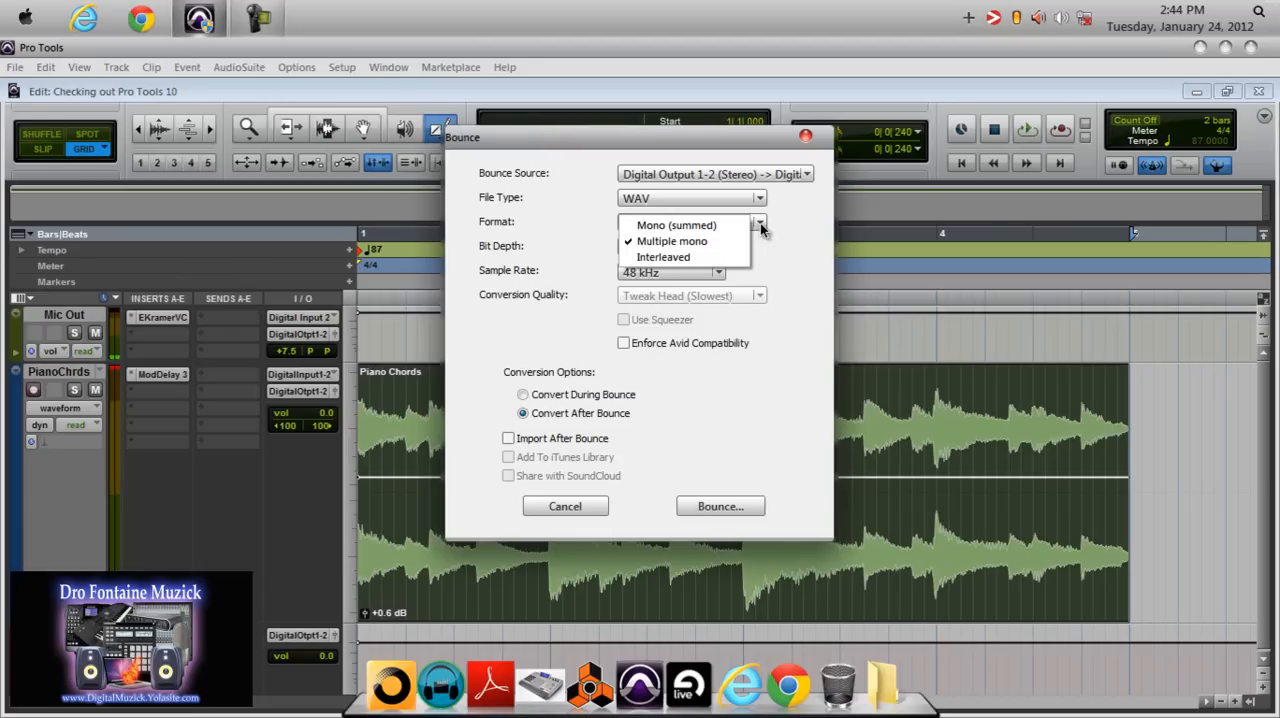
pyautogui.click(692, 257)
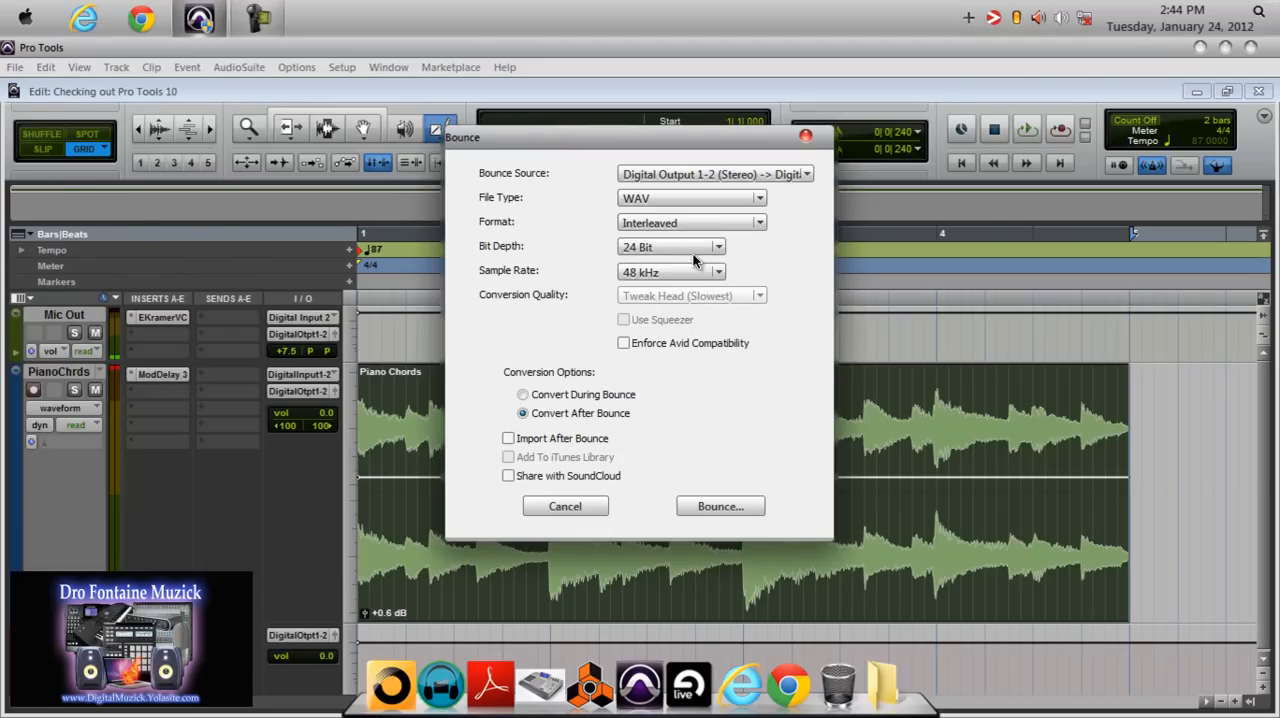
pyautogui.click(760, 200)
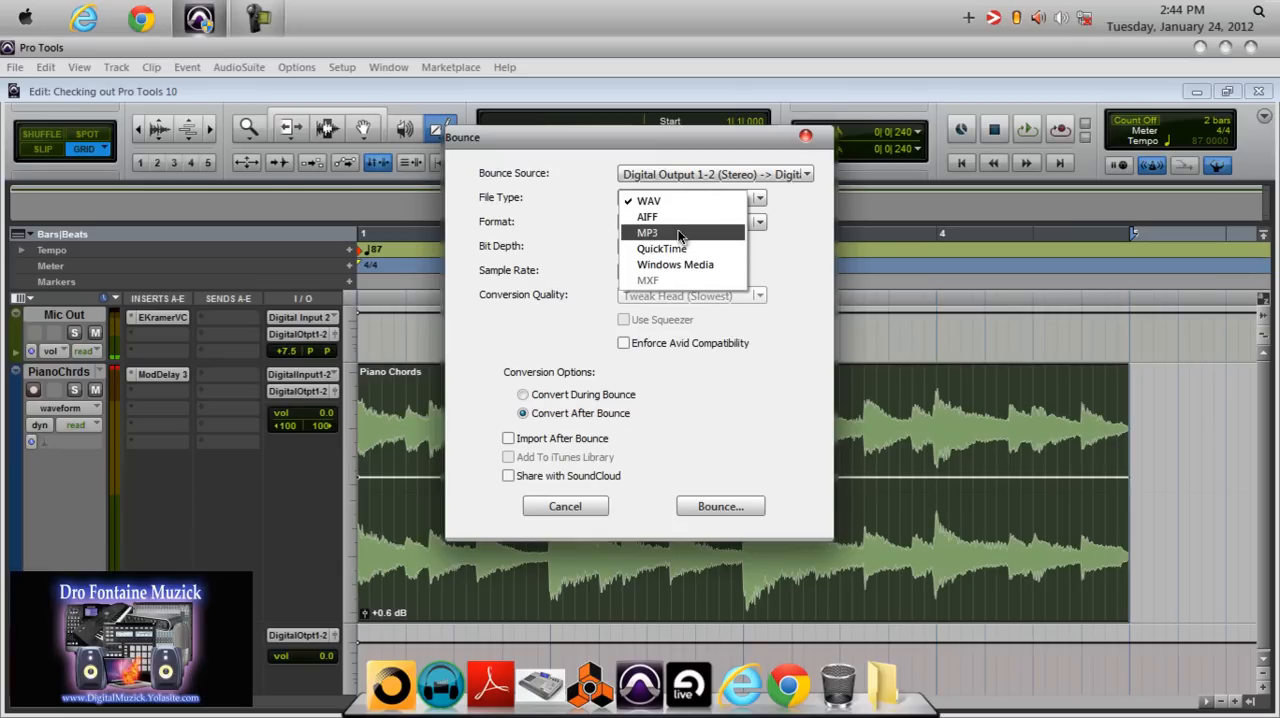
pyautogui.click(591, 221)
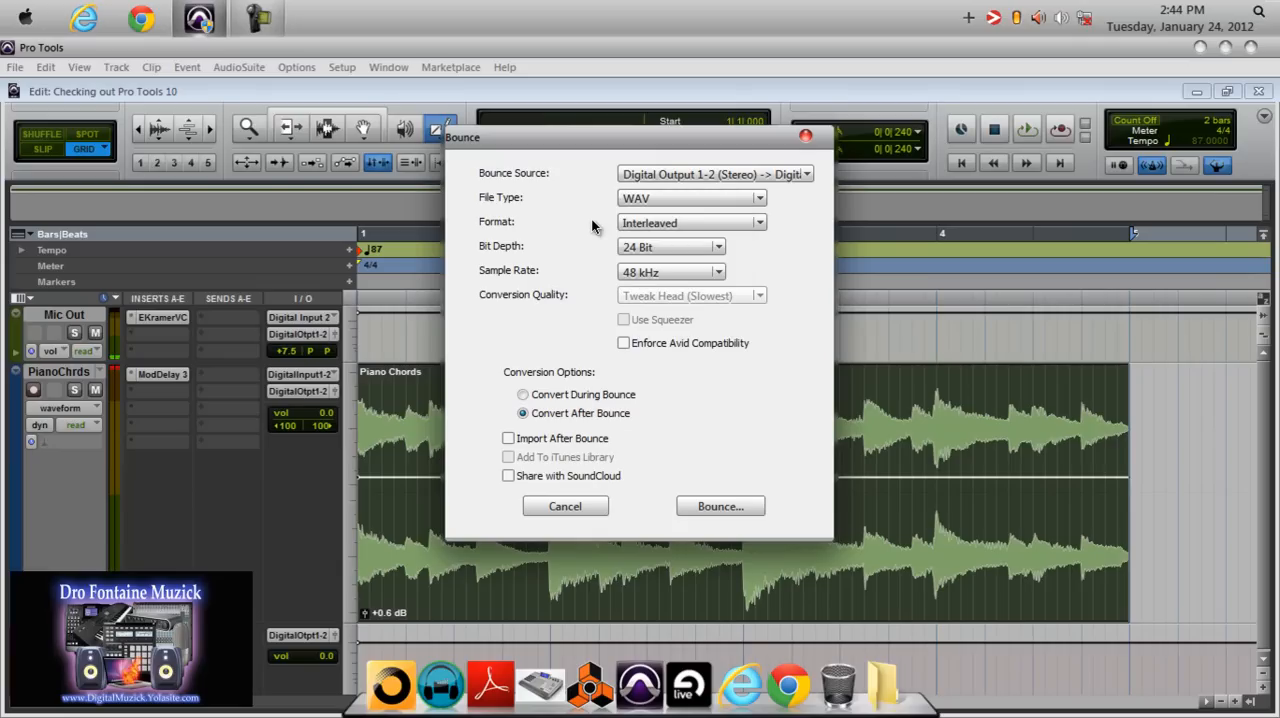
pyautogui.click(805, 137)
pyautogui.click(394, 72)
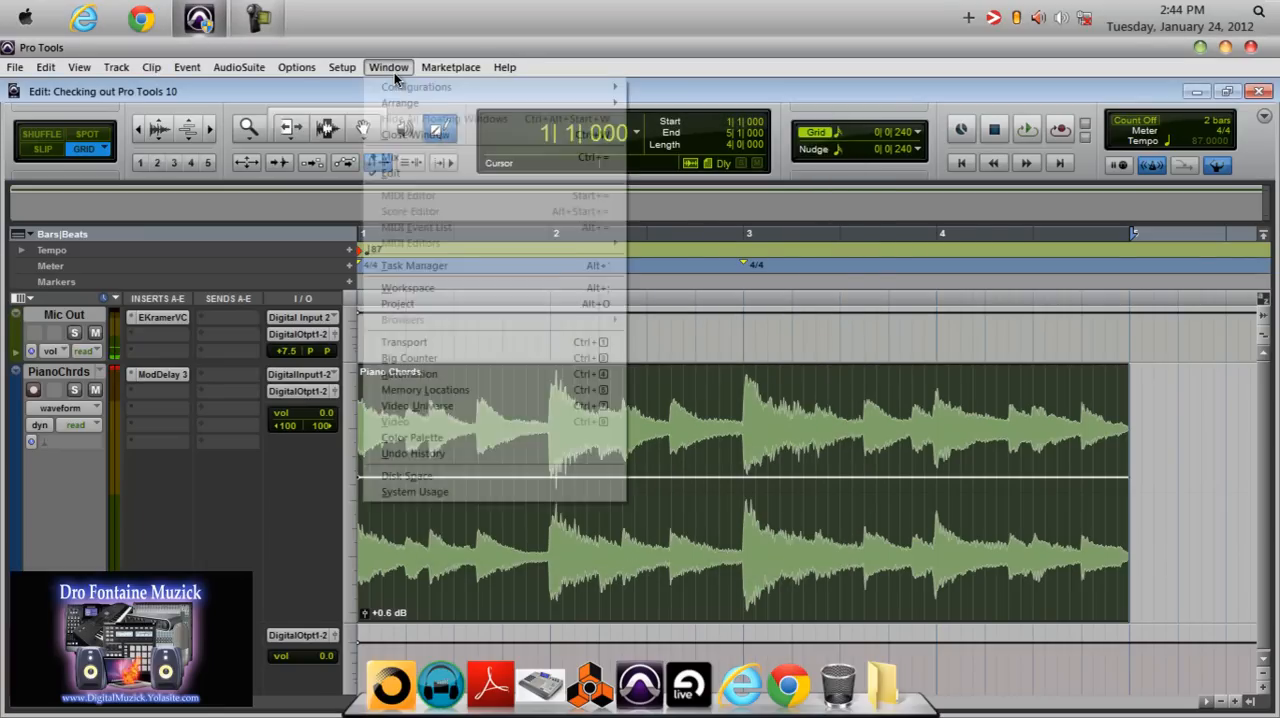
pyautogui.moveTo(343, 73)
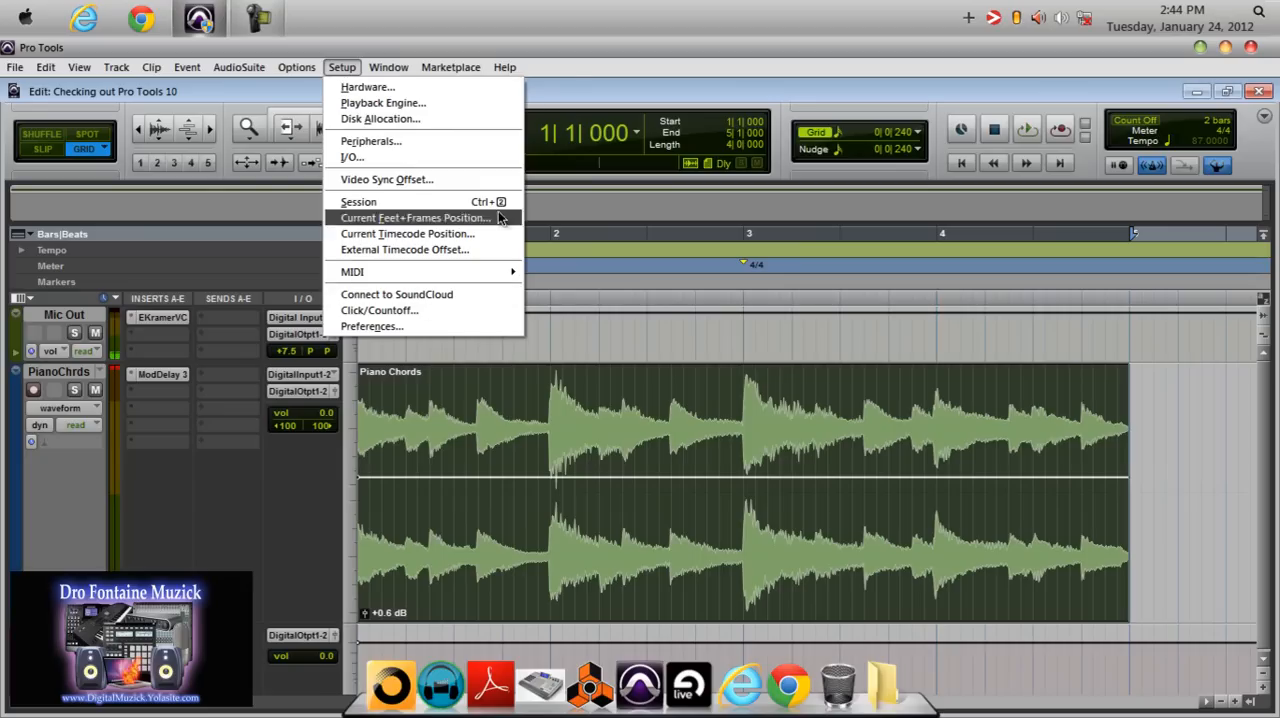
pyautogui.click(586, 28)
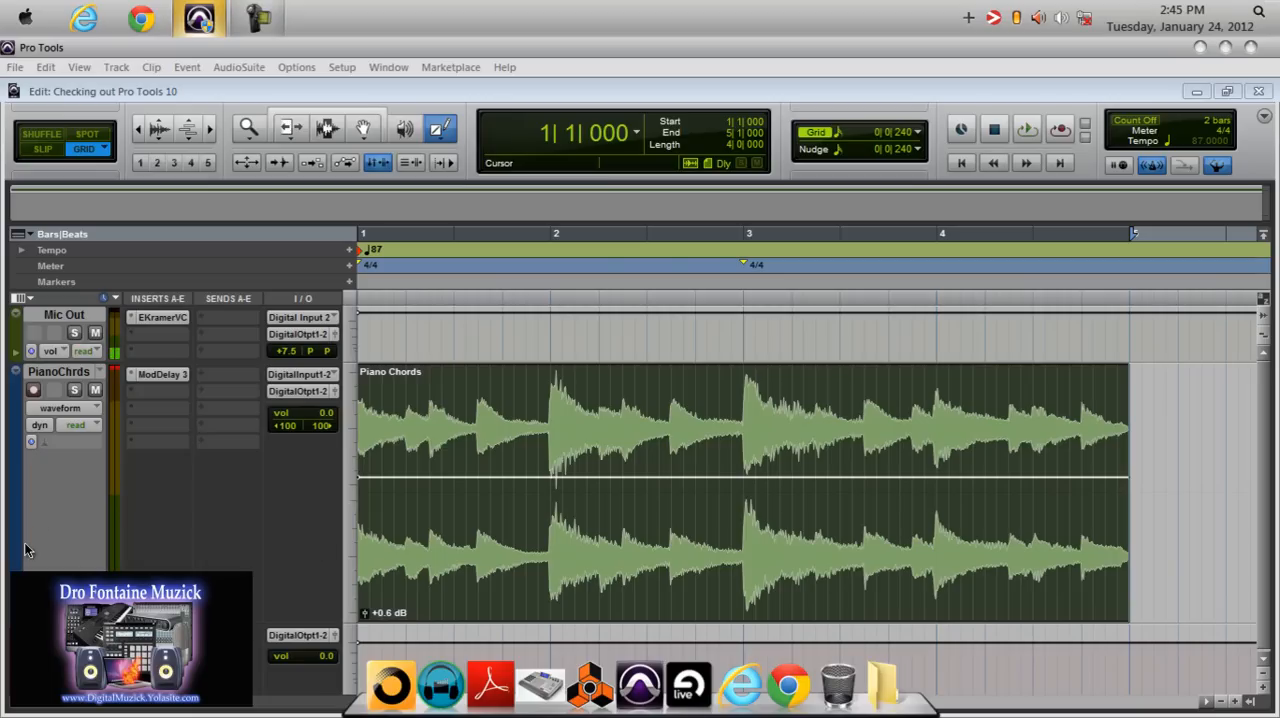
# Lower the Piano Chords clip gain to -0.8 dB and raise it to +11.6 dB.
pyautogui.click(367, 614)
pyautogui.moveTo(367, 614)
pyautogui.mouseDown()
pyautogui.moveTo(372, 635)
pyautogui.moveTo(365, 604)
pyautogui.moveTo(363, 620)
pyautogui.mouseUp()
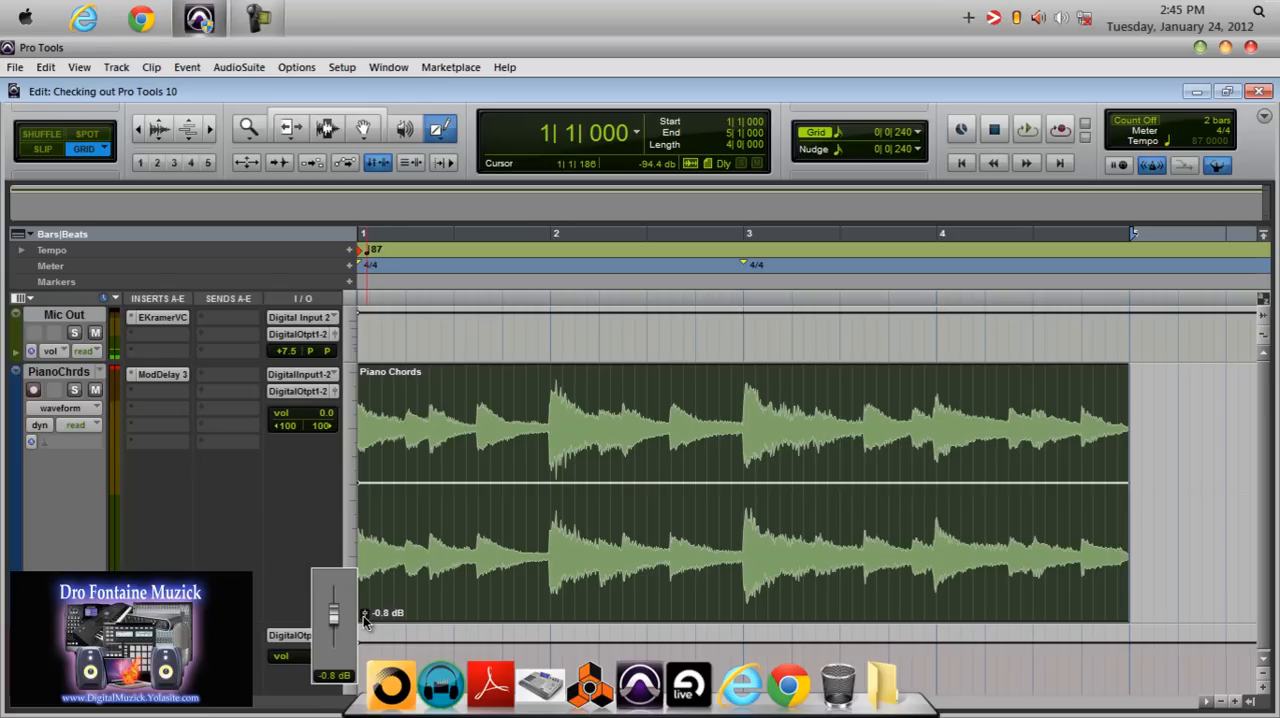
pyautogui.moveTo(365, 620); pyautogui.dragTo(363, 615)
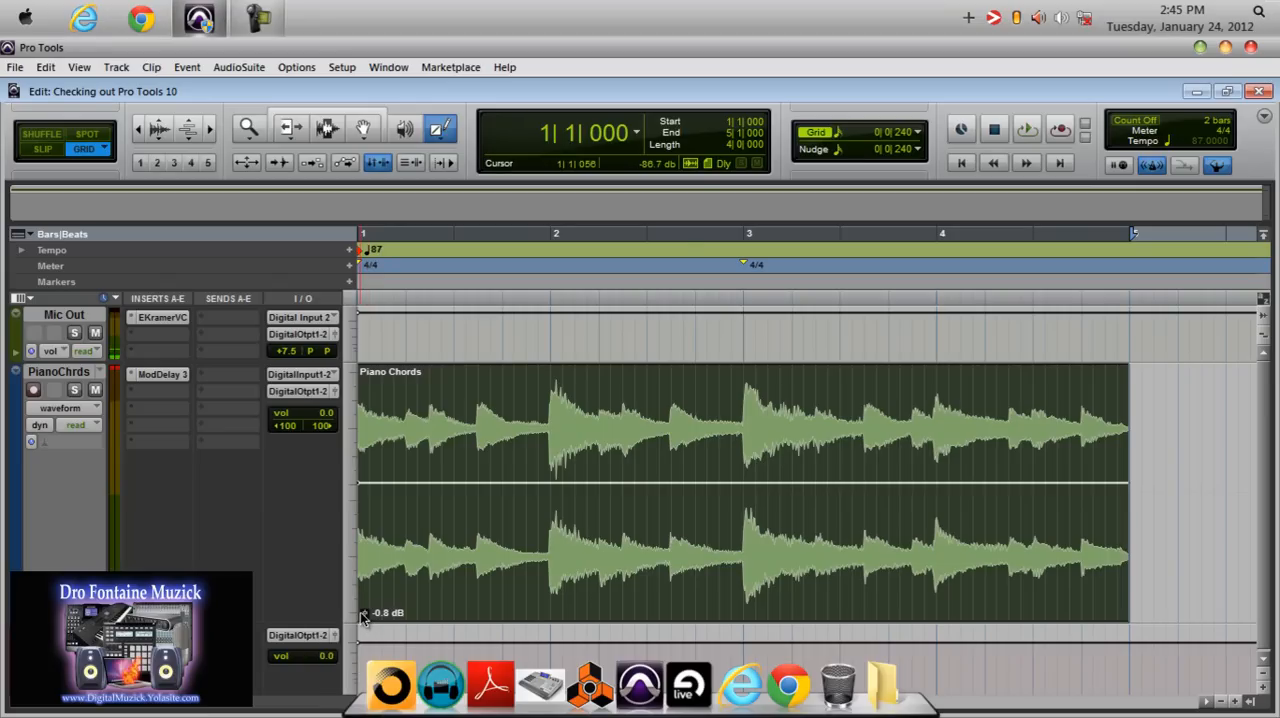
pyautogui.moveTo(363, 615); pyautogui.dragTo(369, 596)
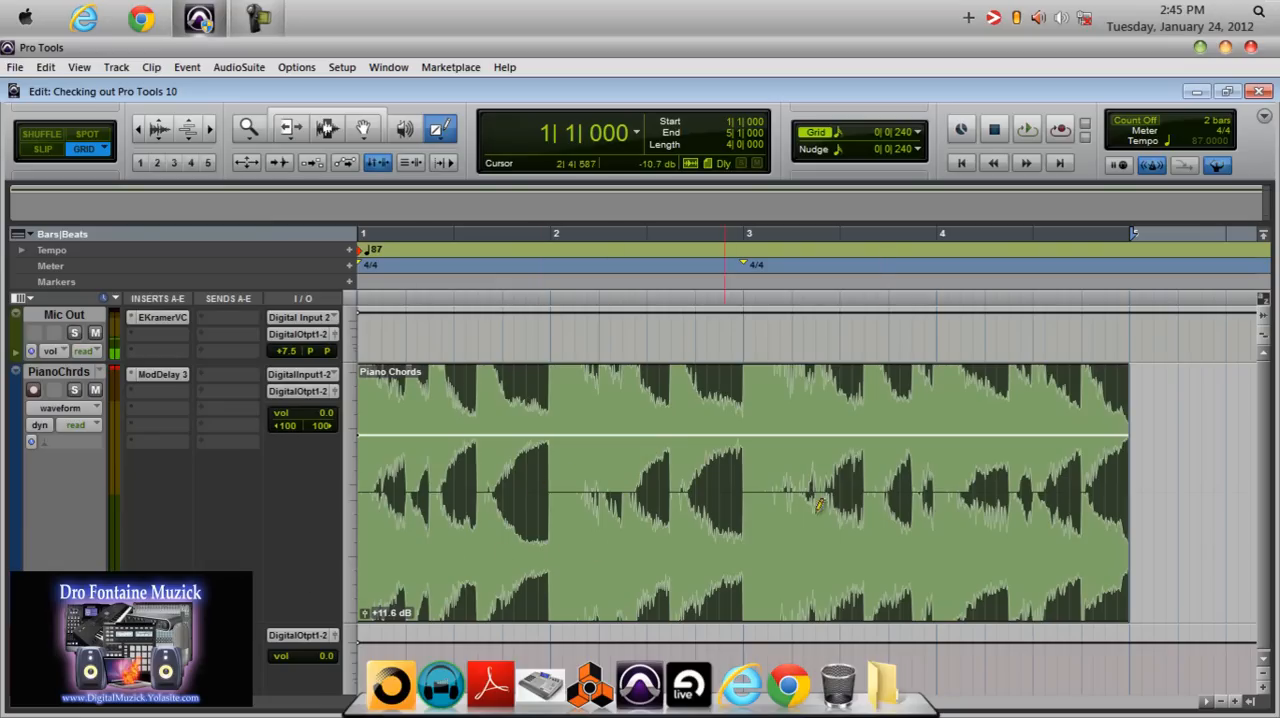
# Activate the Smart Tool and bring the Piano Chords clip gain down to -0.1 dB.
pyautogui.click(315, 113)
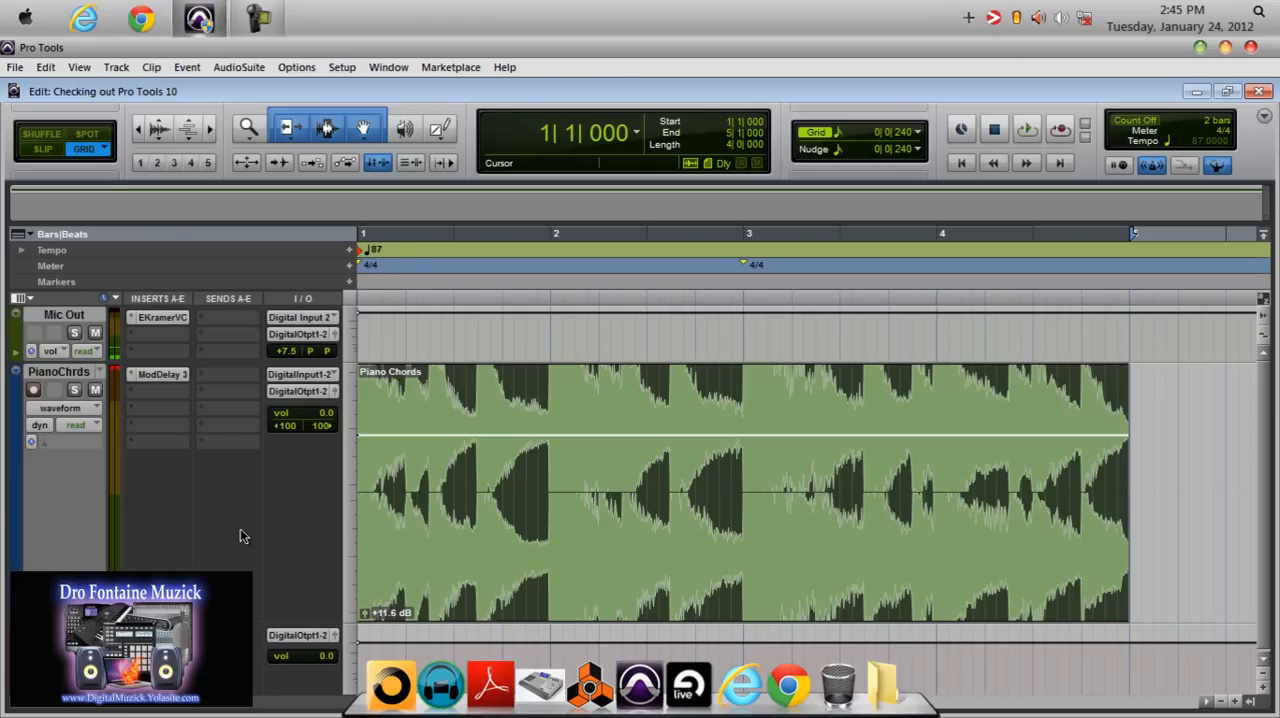
pyautogui.click(365, 614)
pyautogui.moveTo(365, 614); pyautogui.dragTo(360, 635)
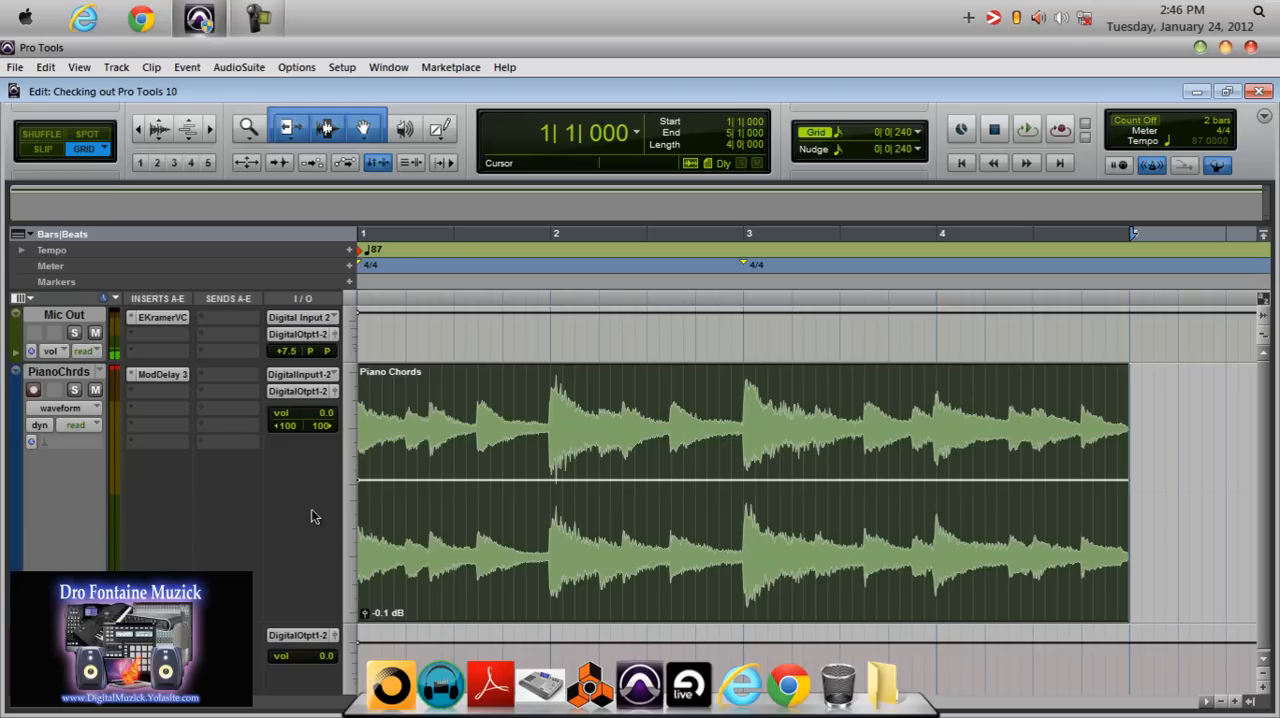
# Draw a varying clip gain line across Piano Chords with the Pencil tool, peaking in bar 1 and bar 4, dipping before bar 2 and after bar 3.
pyautogui.click(442, 127)
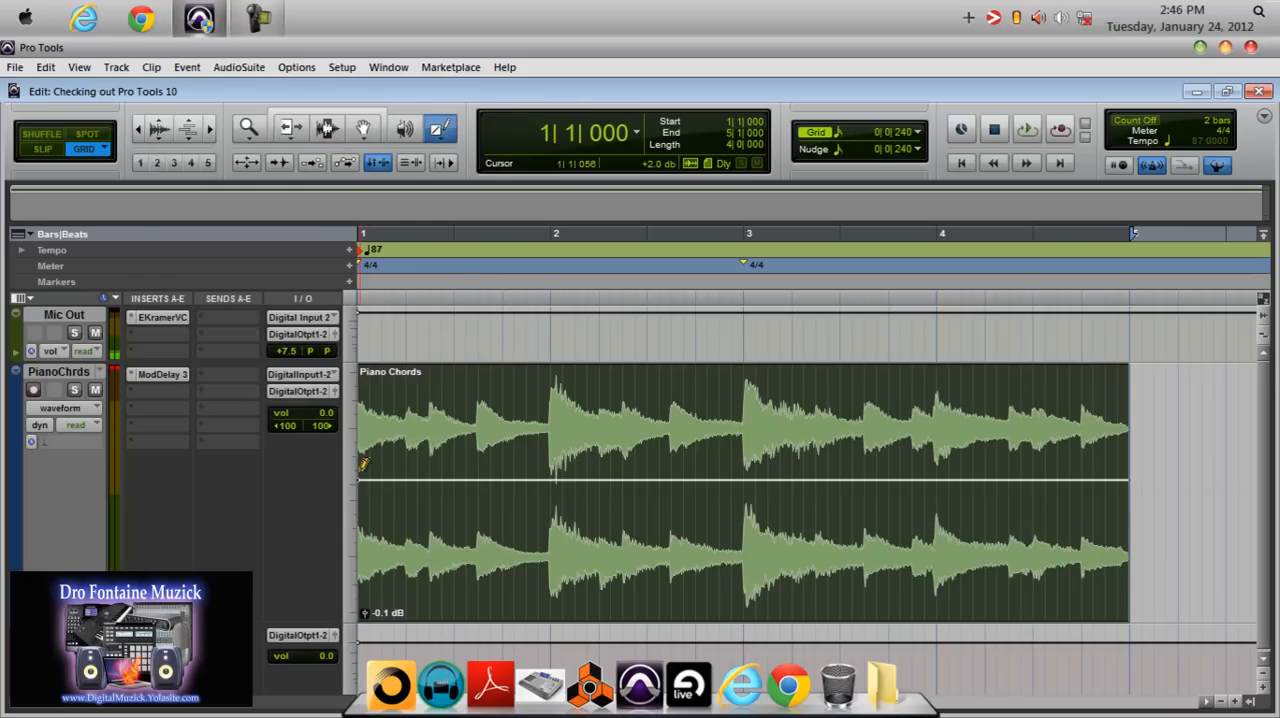
pyautogui.moveTo(362, 476)
pyautogui.mouseDown()
pyautogui.moveTo(449, 445)
pyautogui.moveTo(528, 532)
pyautogui.moveTo(596, 470)
pyautogui.mouseUp()
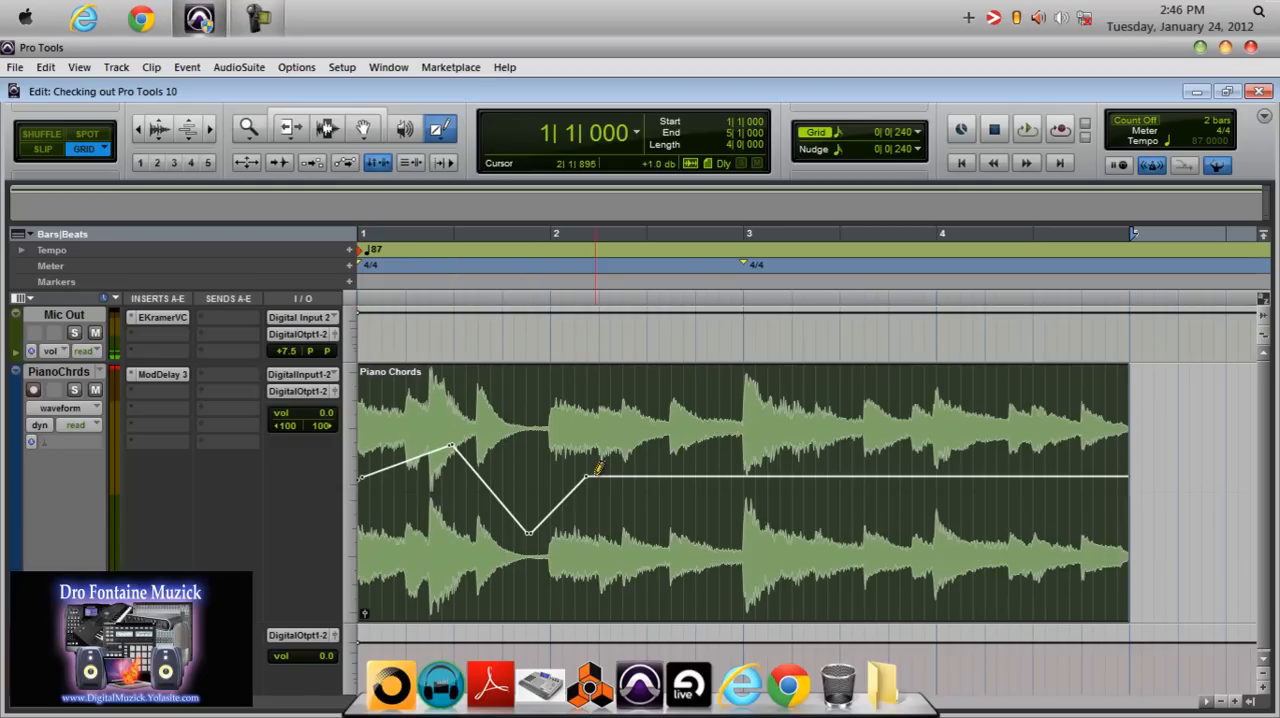
pyautogui.moveTo(765, 476)
pyautogui.mouseDown()
pyautogui.moveTo(806, 517)
pyautogui.moveTo(958, 437)
pyautogui.moveTo(1014, 465)
pyautogui.mouseUp()
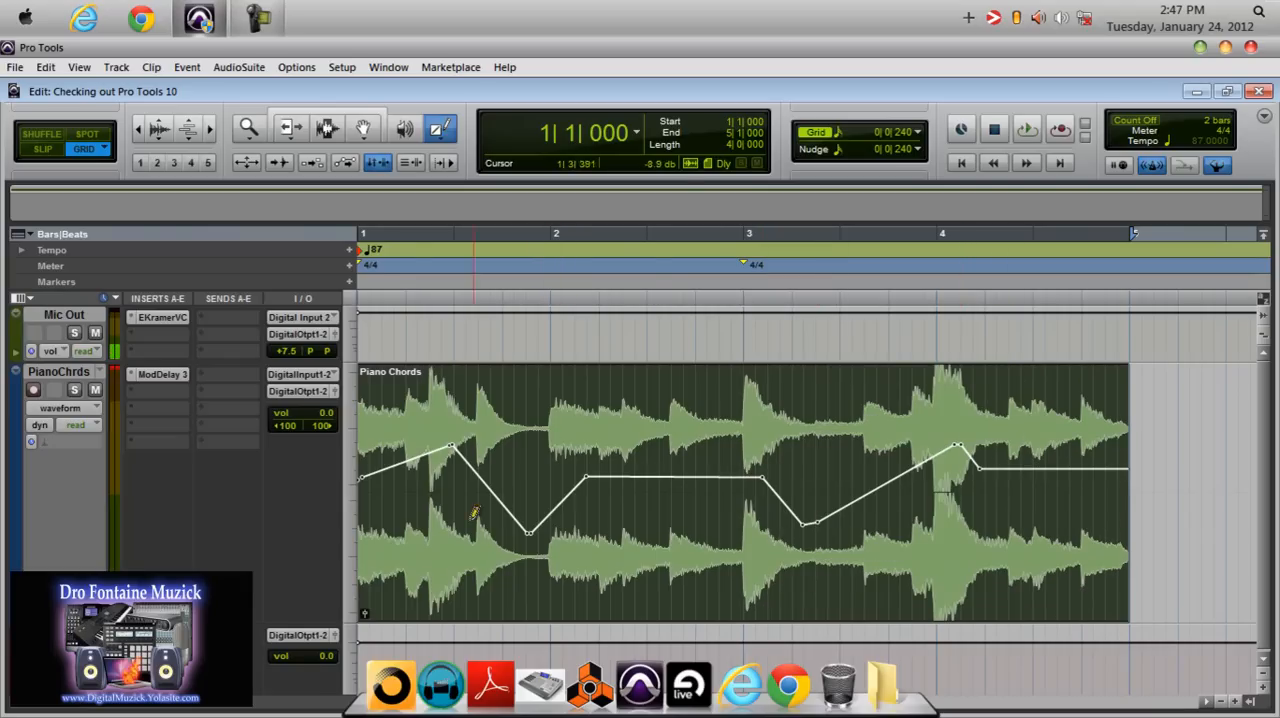
# Duplicate the Piano Chords clip with its gain line so the copy starts at bar 5.
pyautogui.click(361, 116)
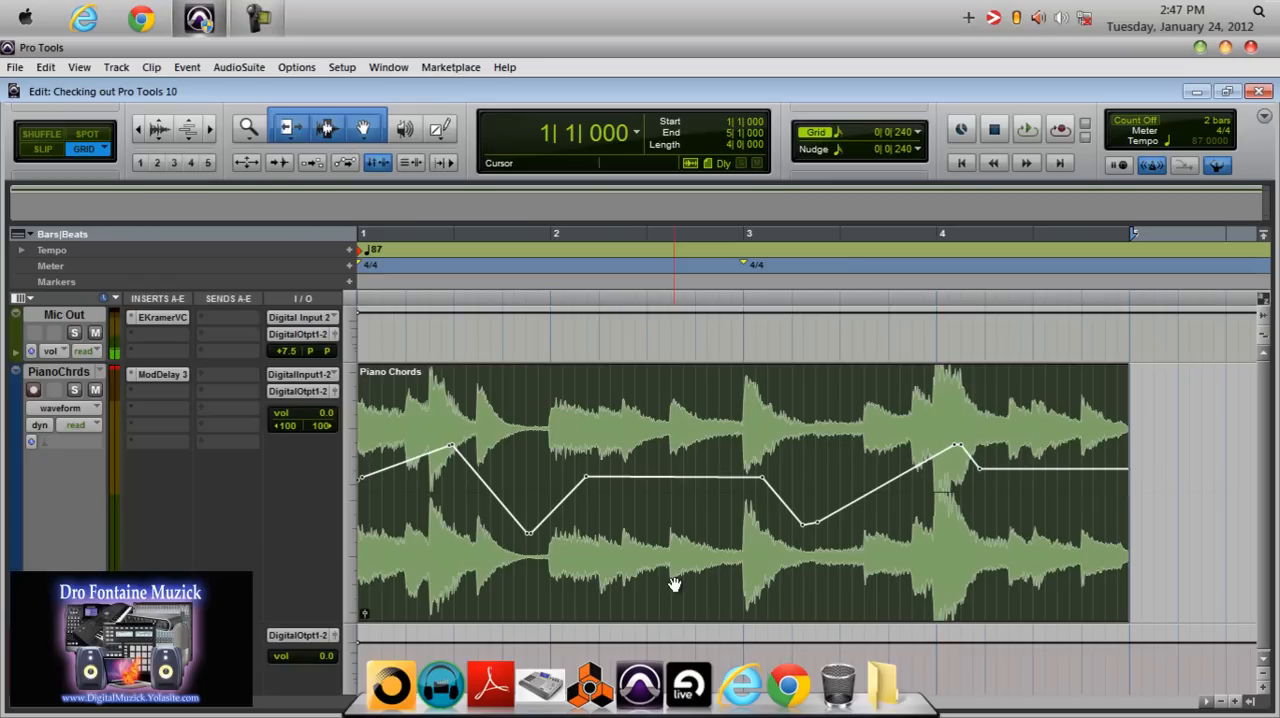
pyautogui.press('super+d')
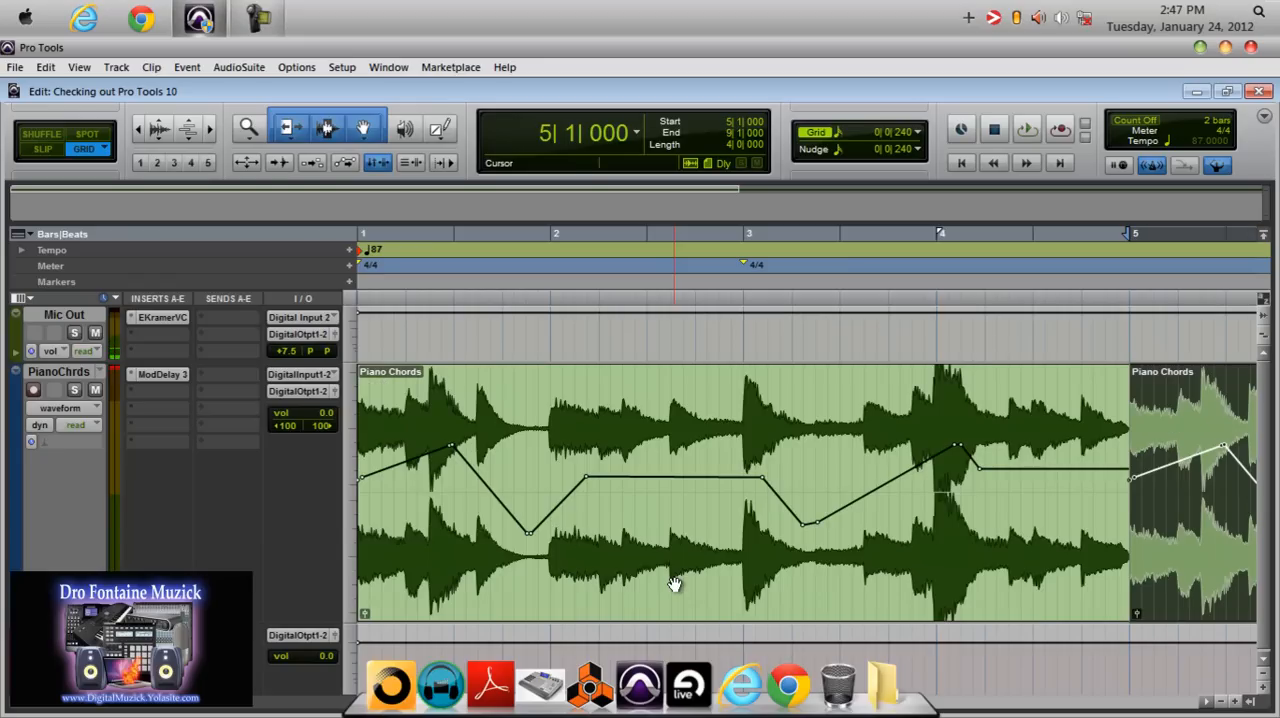
pyautogui.click(1210, 703)
pyautogui.click(1210, 703)
pyautogui.click(1210, 703)
pyautogui.click(1210, 703)
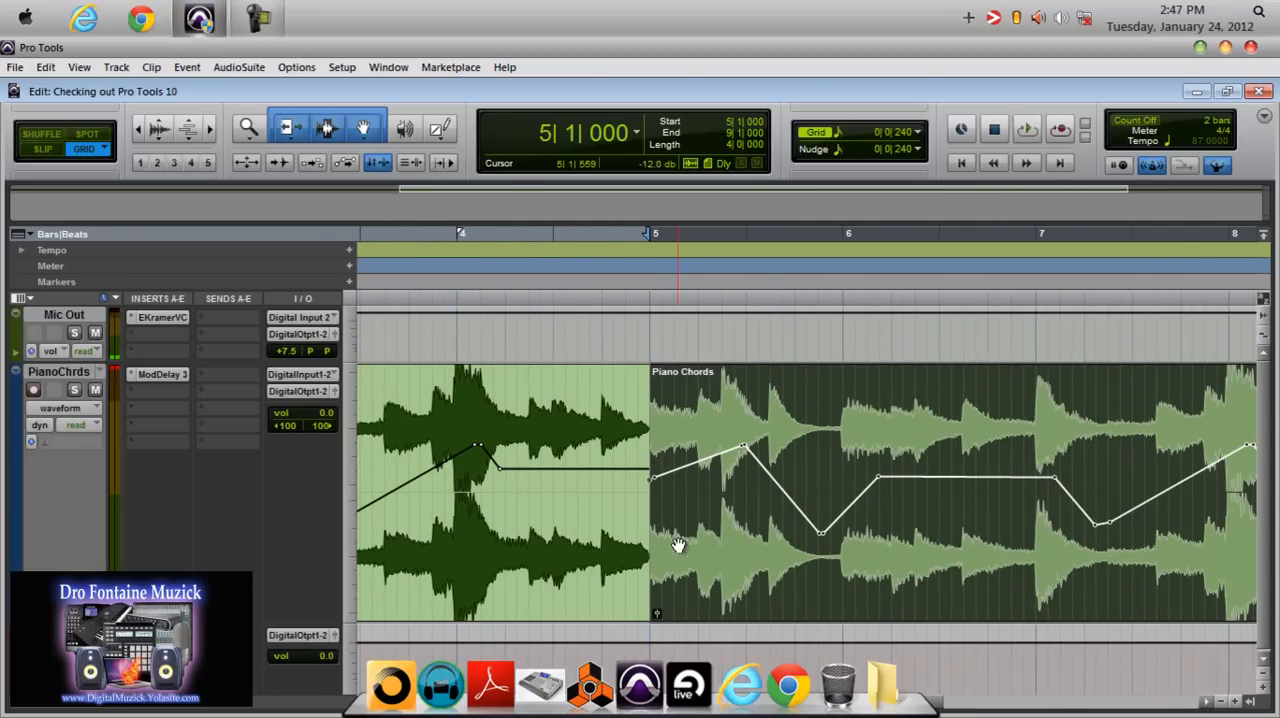
# Move the duplicated Piano Chords clip to start at 5|1|720 and delete it.
pyautogui.click(680, 577)
pyautogui.moveTo(680, 577); pyautogui.dragTo(723, 577)
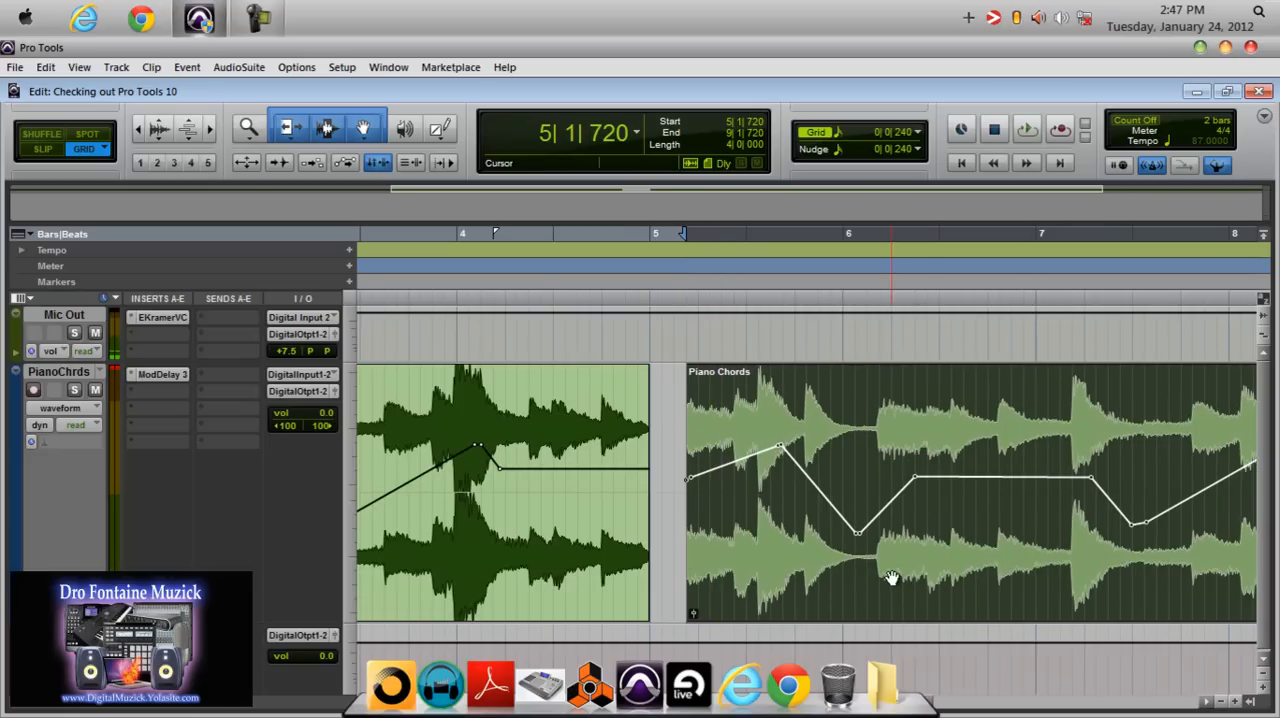
pyautogui.press('Delete')
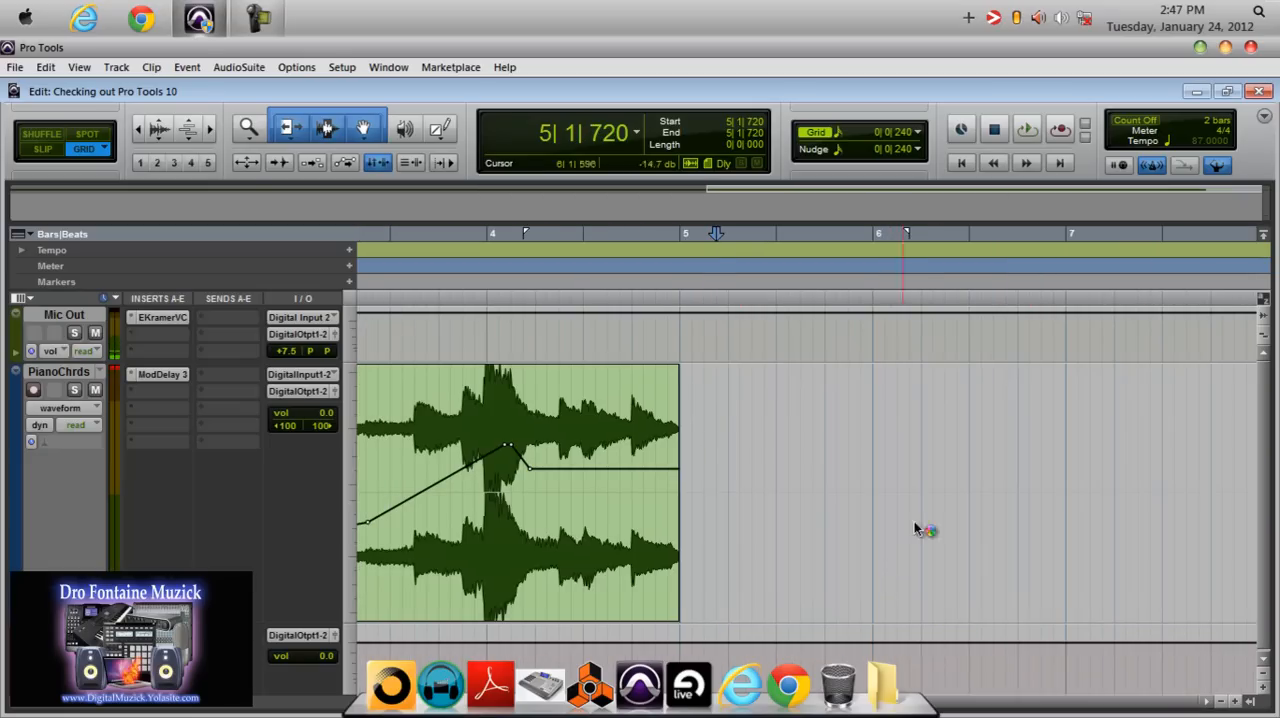
# Undo the clip duplication and gain line edits, and set the Piano Chords clip gain to -0.1 dB.
pyautogui.click(963, 163)
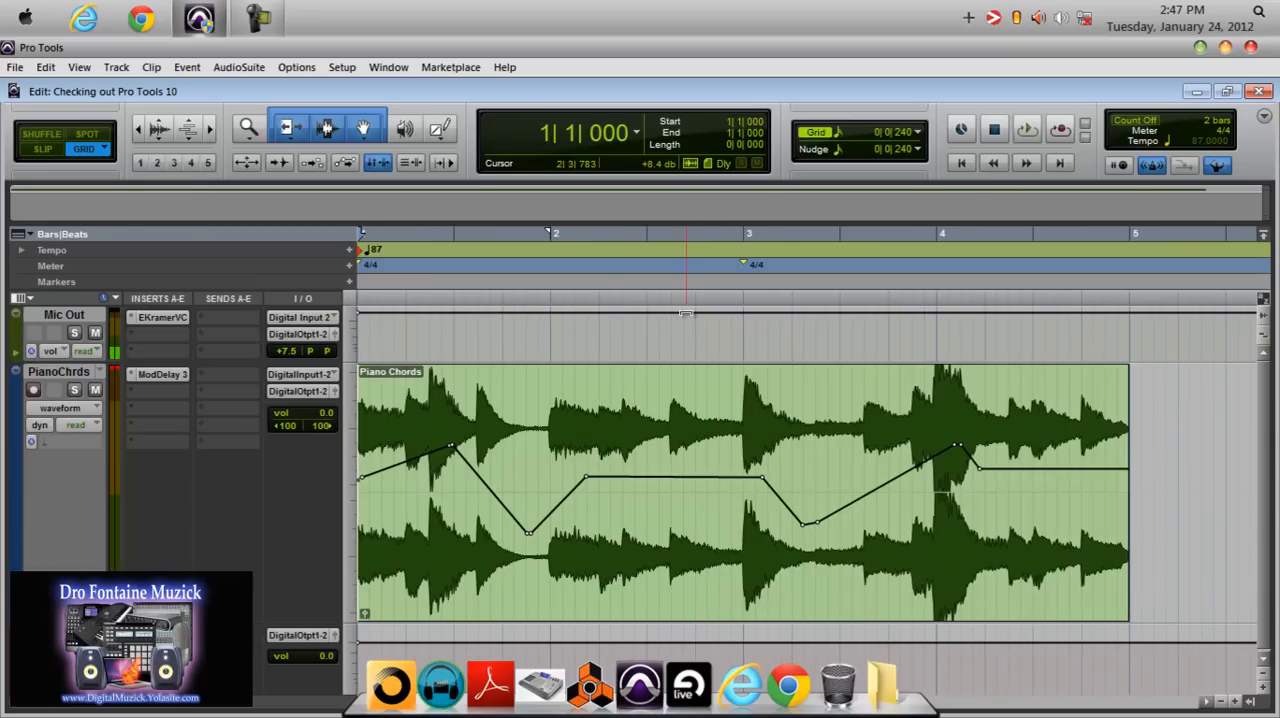
pyautogui.hotkey('ctrl', 'z')
pyautogui.hotkey('ctrl', 'z')
pyautogui.hotkey('ctrl', 'z')
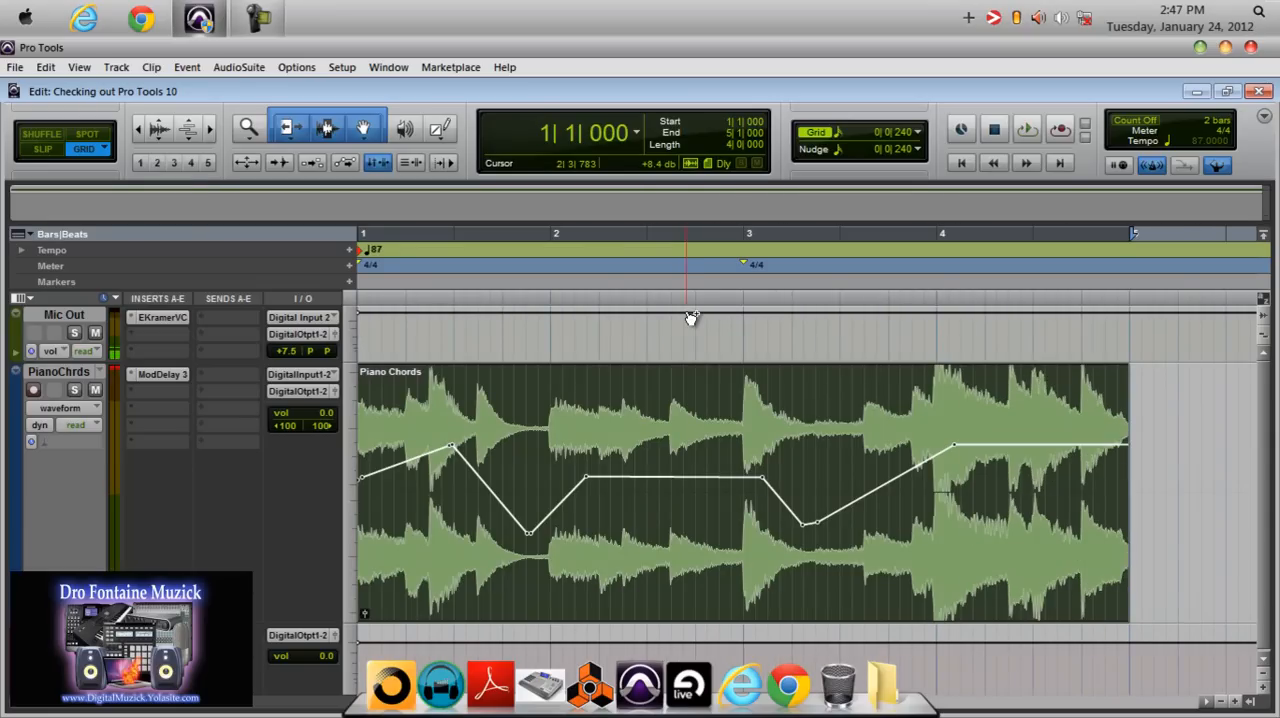
pyautogui.hotkey('ctrl', 'z')
pyautogui.hotkey('ctrl', 'z')
pyautogui.hotkey('ctrl', 'z')
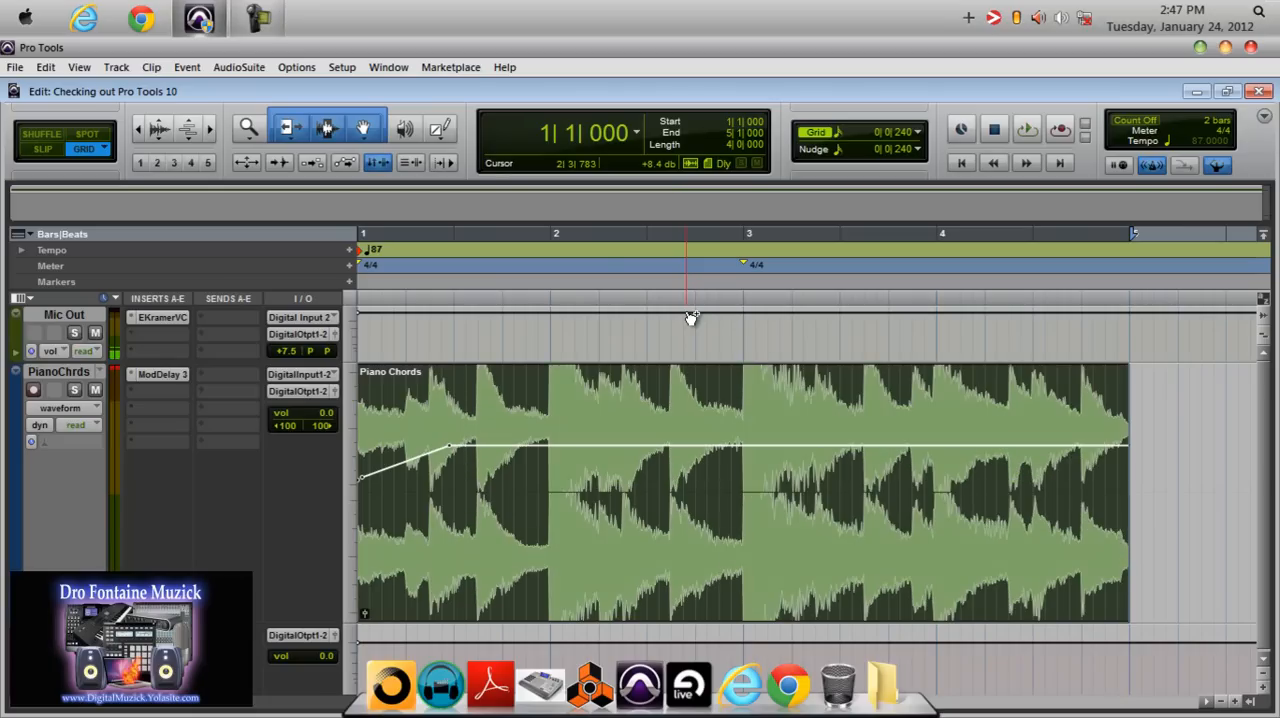
pyautogui.hotkey('ctrl', 'z')
pyautogui.hotkey('ctrl', 'z')
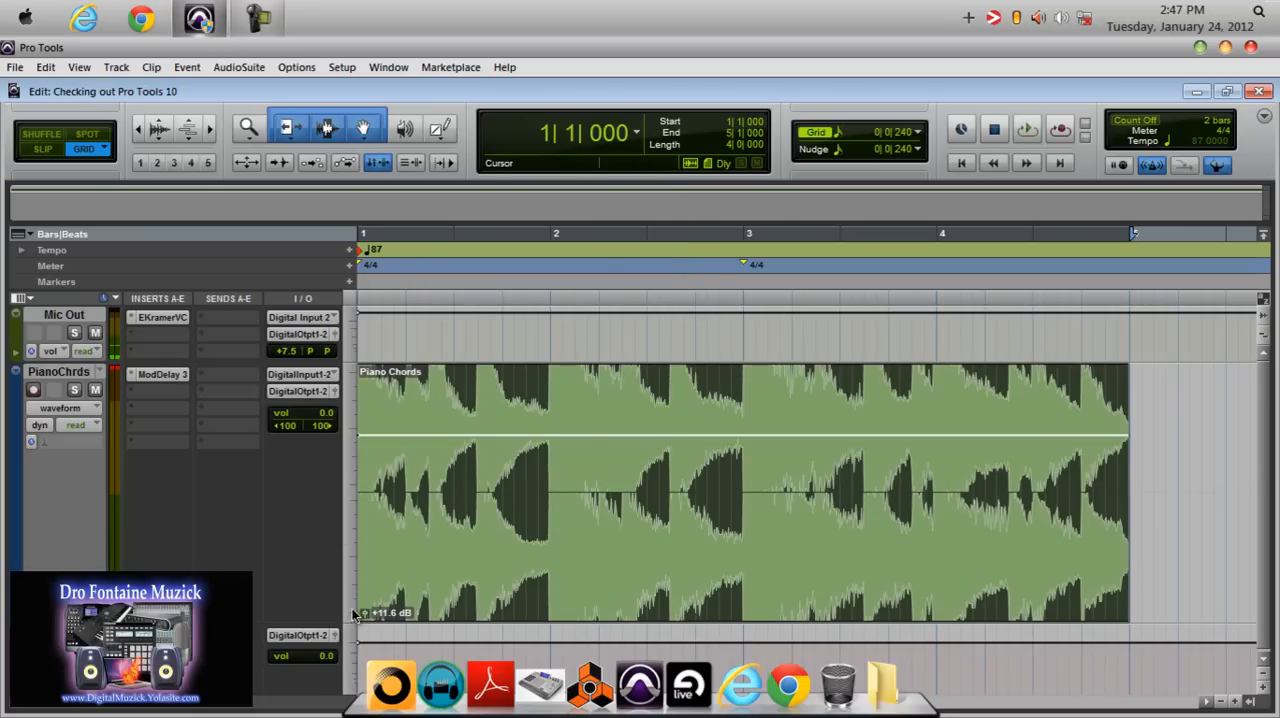
pyautogui.moveTo(365, 617); pyautogui.dragTo(364, 631)
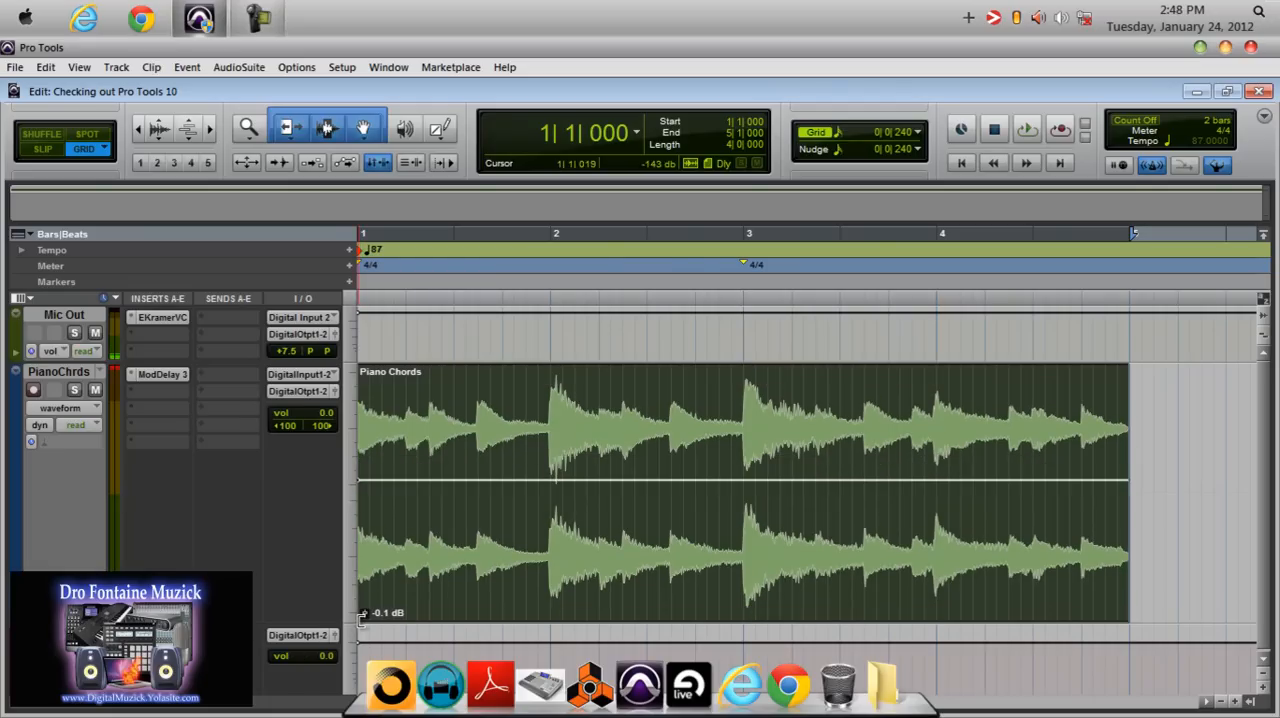
pyautogui.click(218, 374)
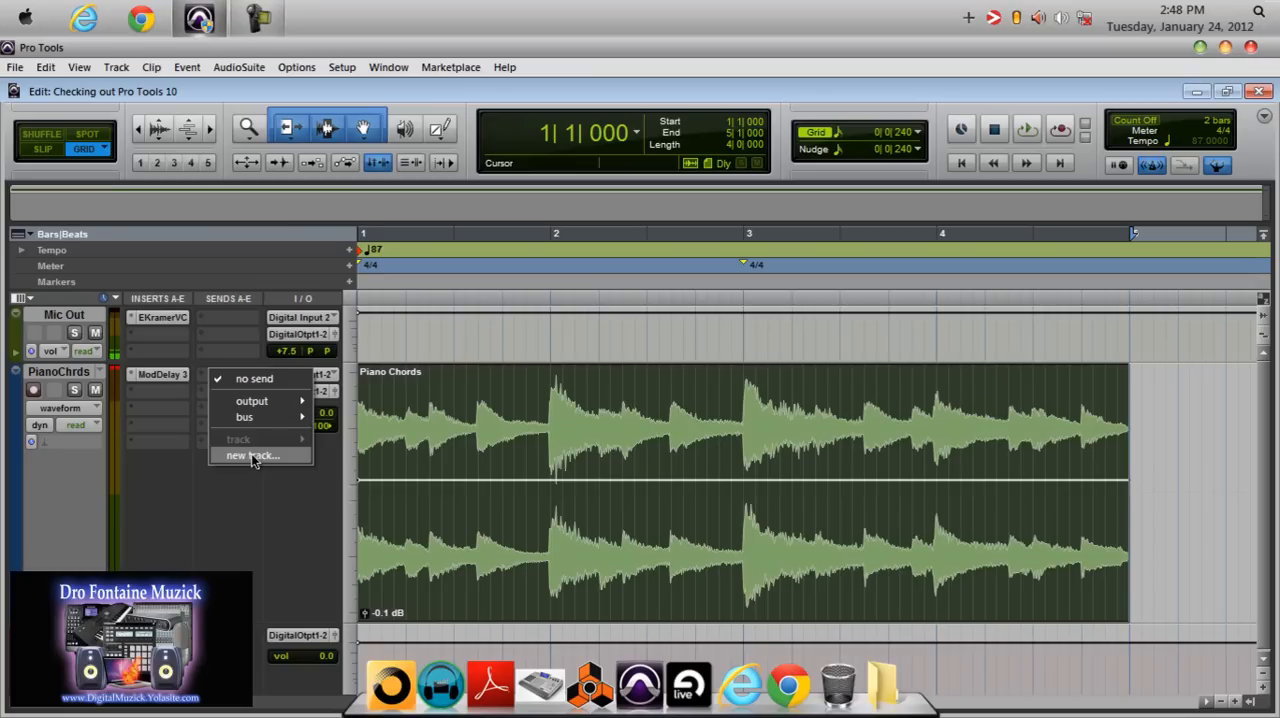
pyautogui.moveTo(268, 419)
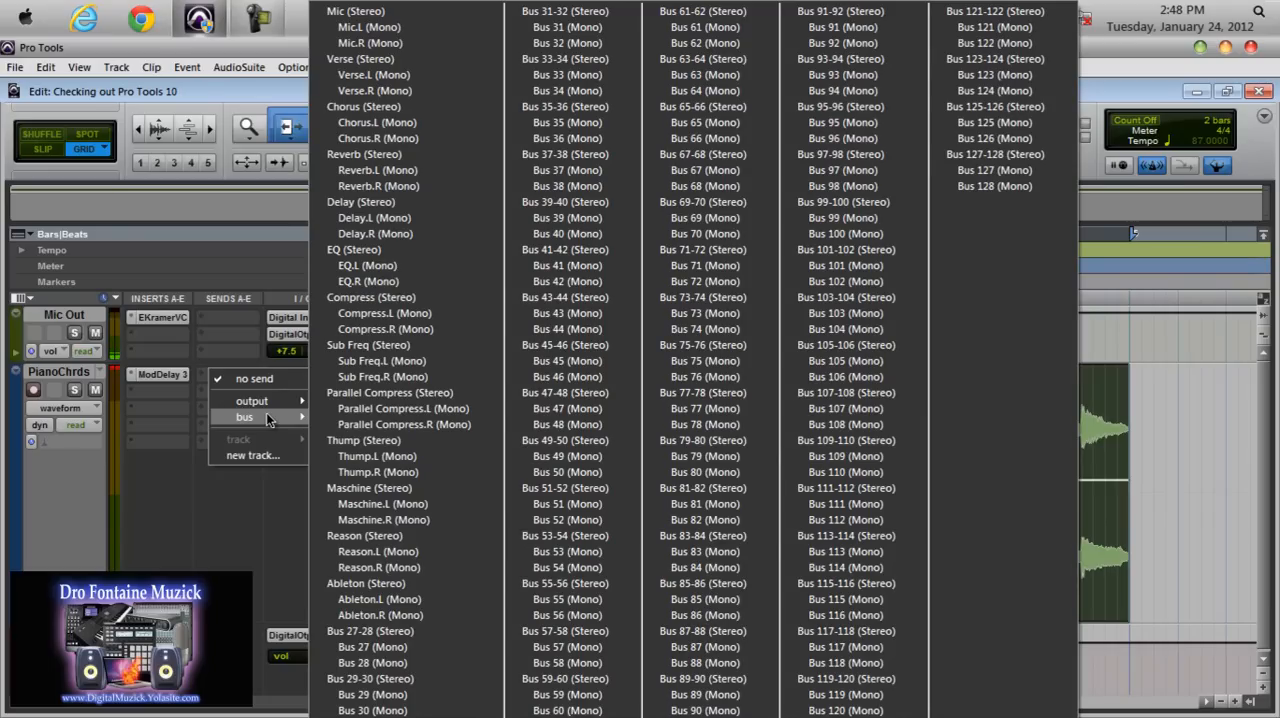
pyautogui.click(251, 497)
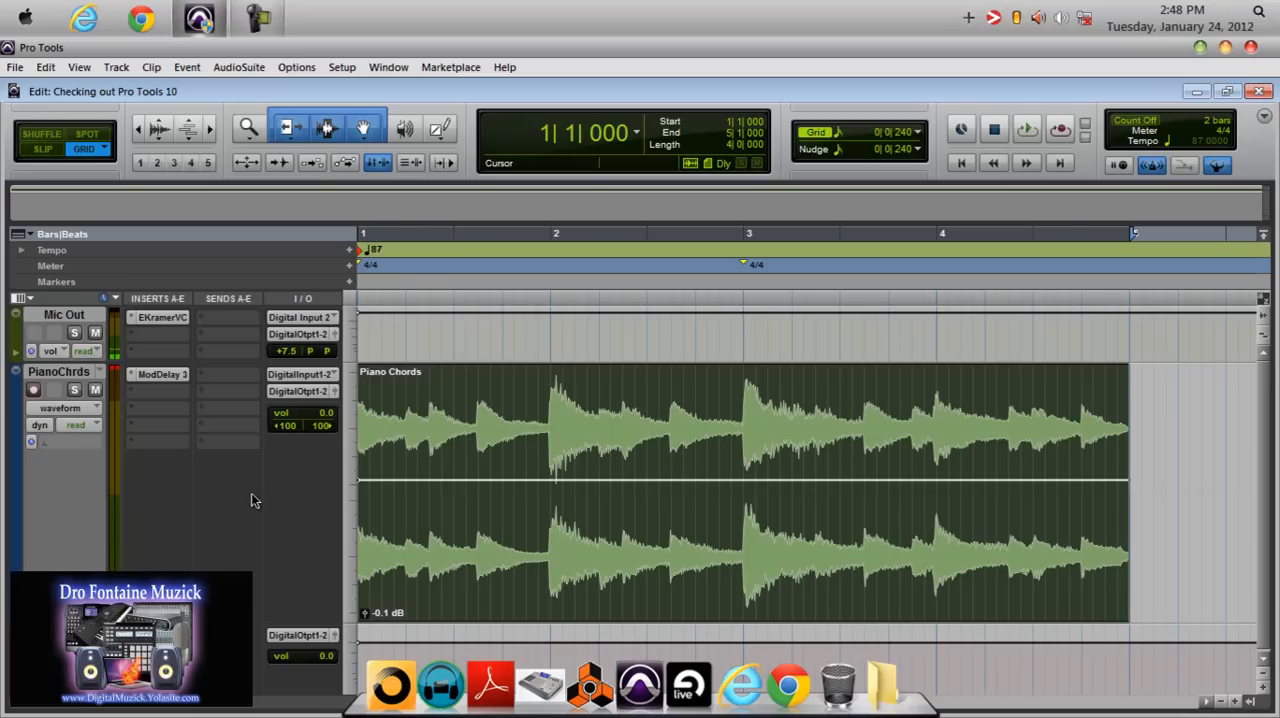
# Open the Mod Delay III insert on the PianoChrds track, reposition its window, and examine the left and right delay controls.
pyautogui.click(168, 375)
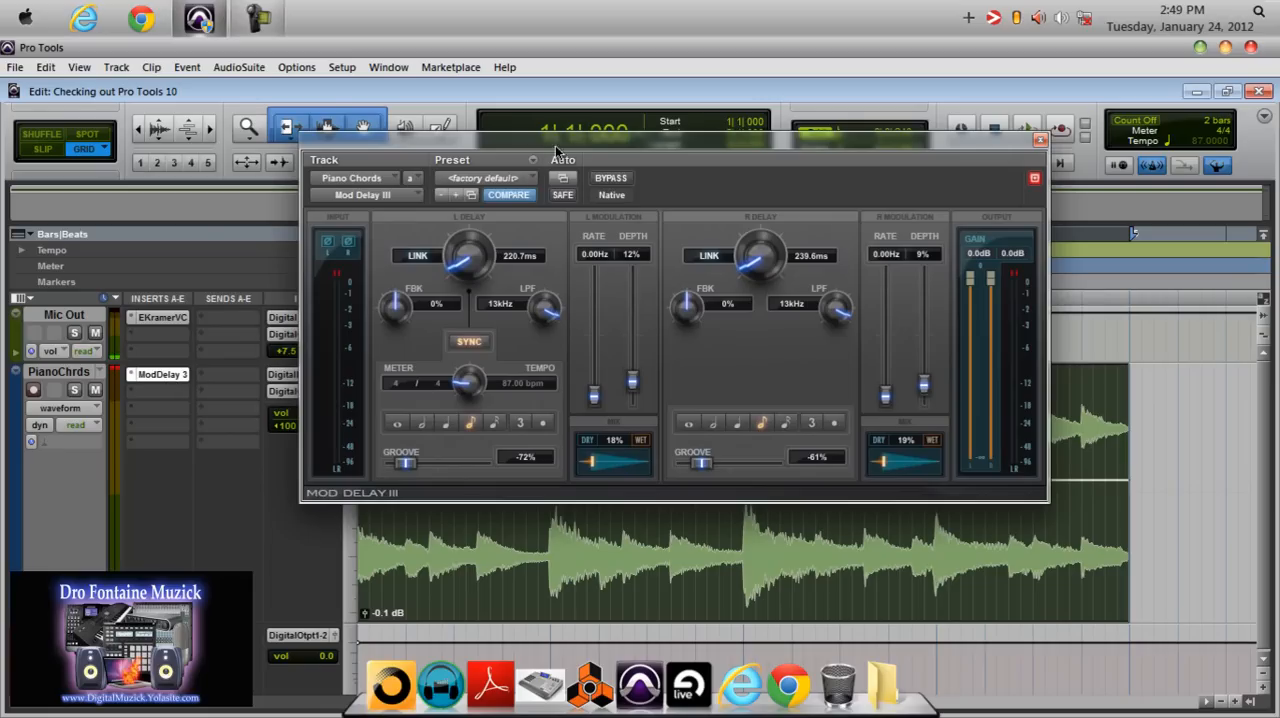
pyautogui.moveTo(581, 136); pyautogui.dragTo(610, 193)
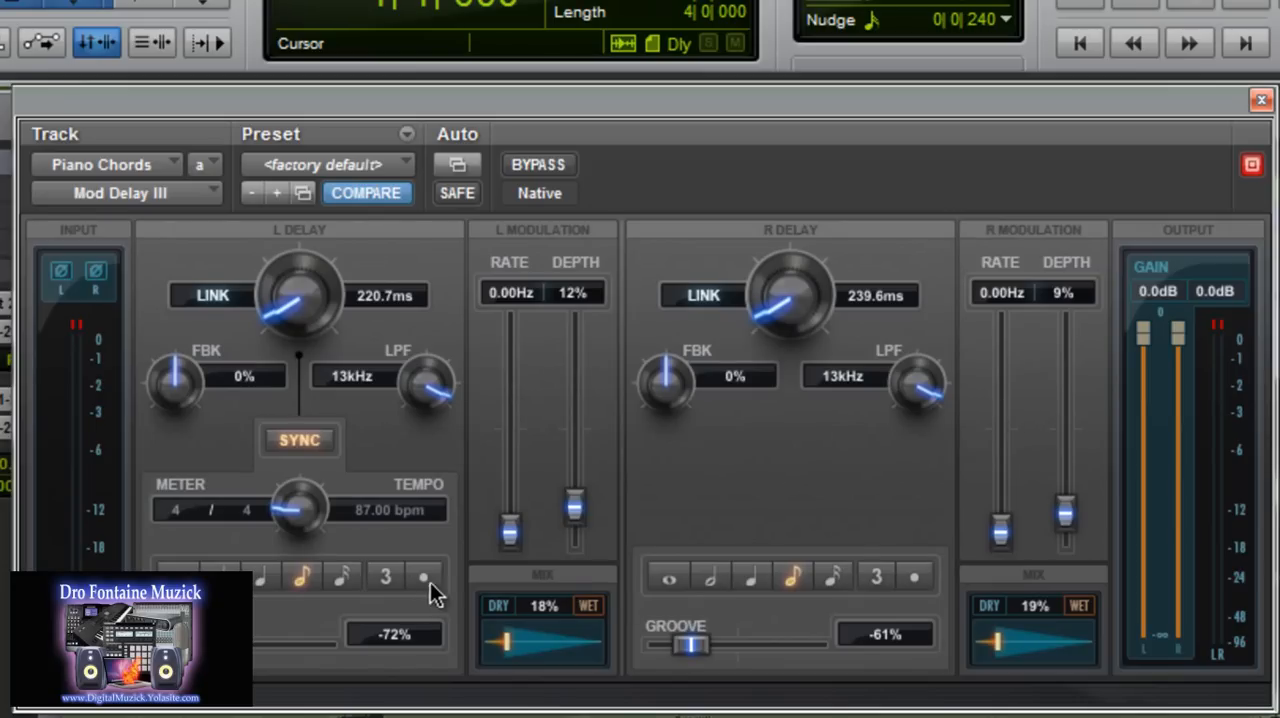
pyautogui.click(880, 574)
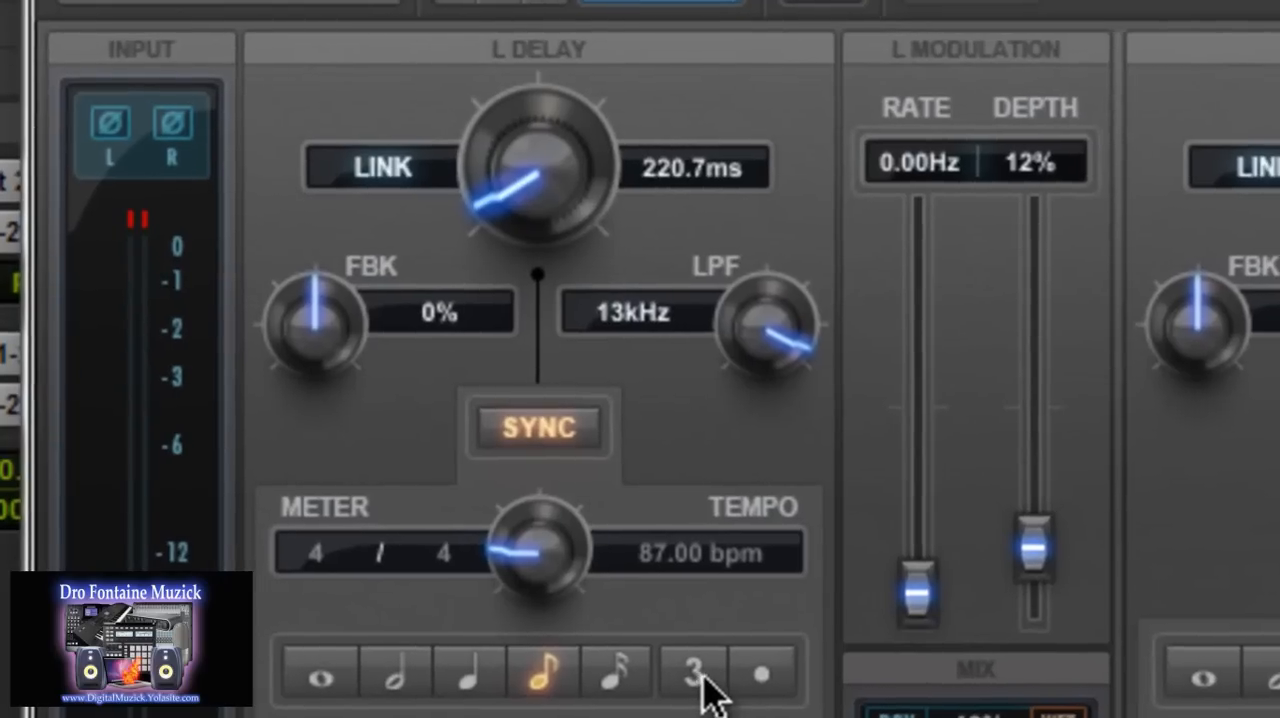
# Try the triplet modifier on the left delay of Mod Delay III, ending with it switched off.
pyautogui.click(645, 657)
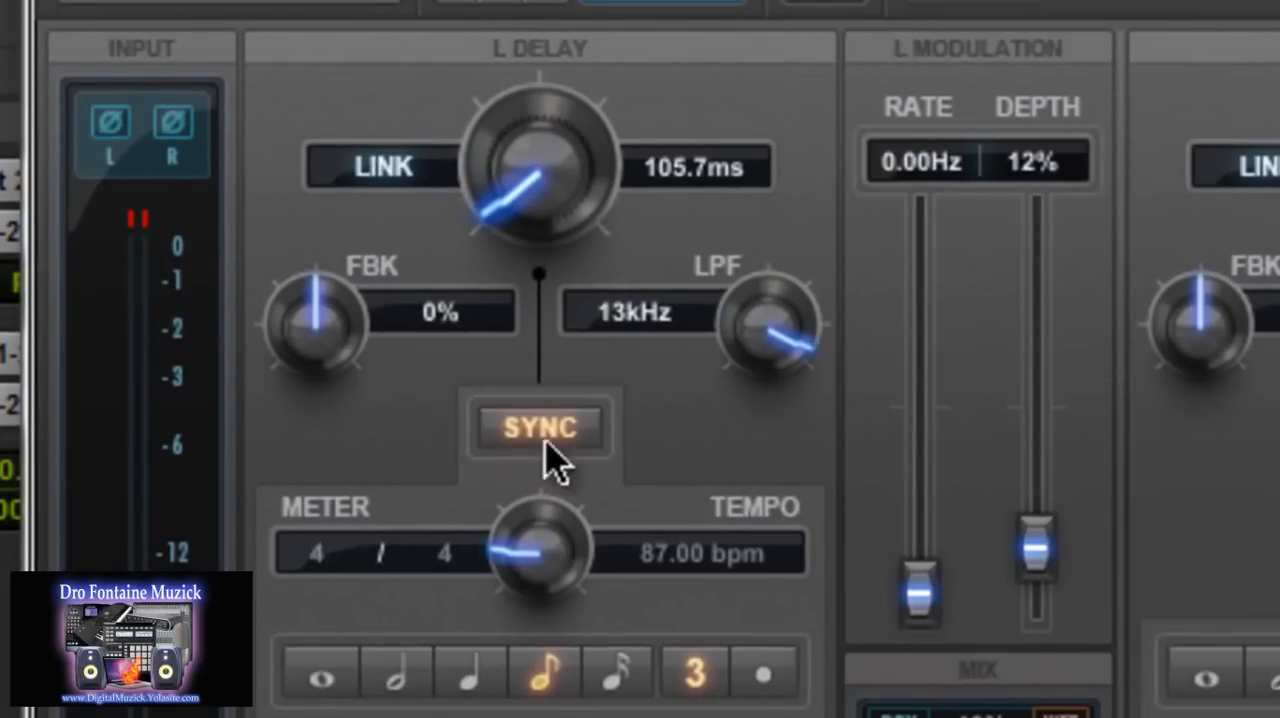
pyautogui.click(697, 684)
pyautogui.click(697, 684)
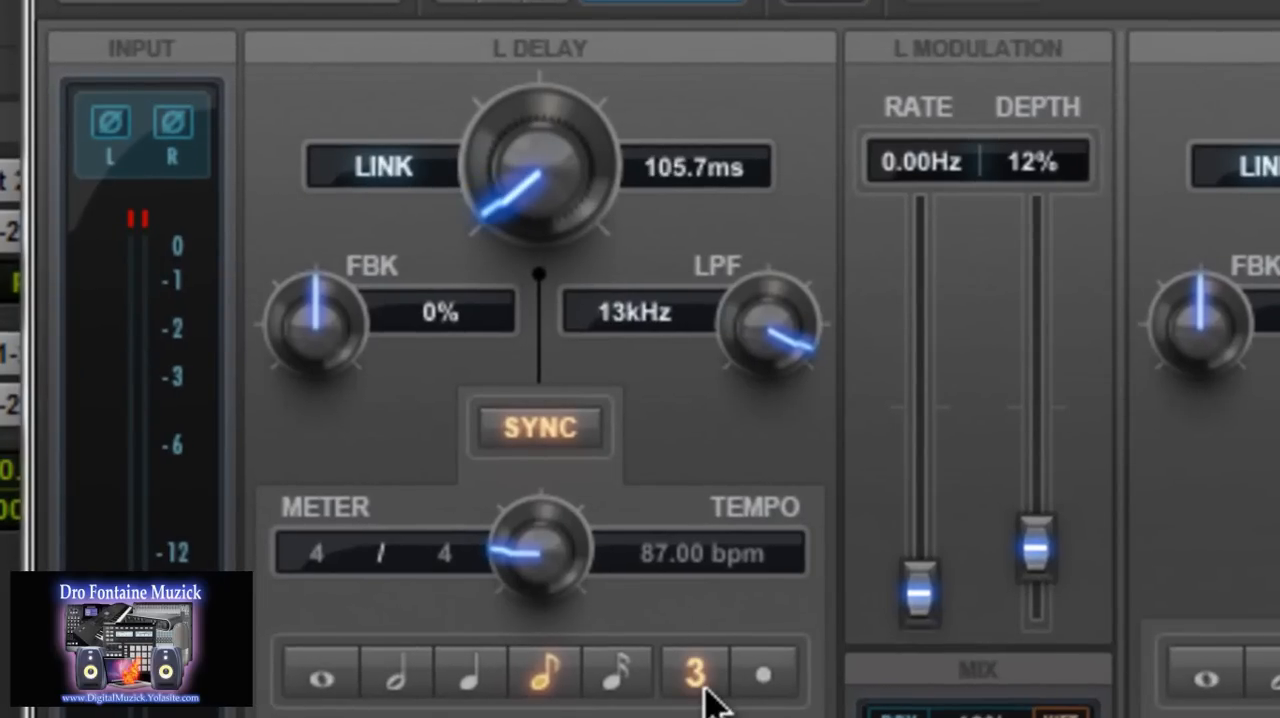
pyautogui.click(697, 684)
pyautogui.click(697, 684)
pyautogui.click(697, 684)
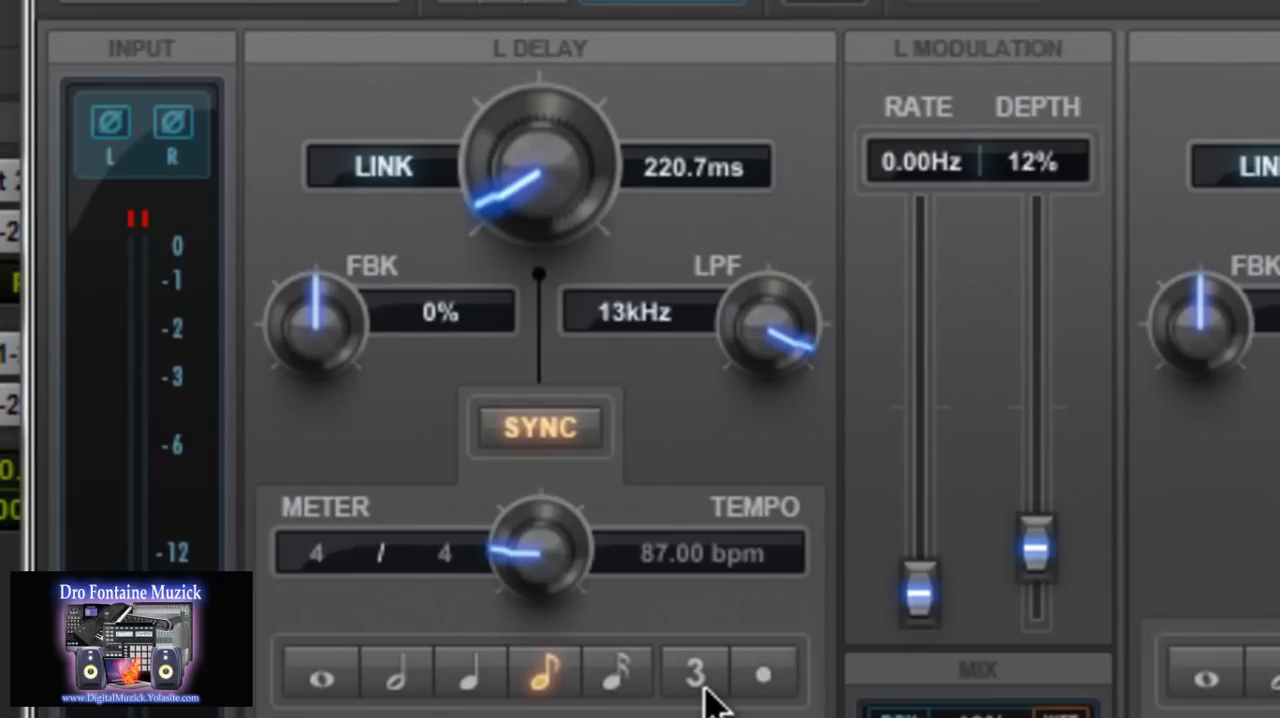
# Try sixteenth, quarter and half note values for the left delay, then restore the eighth note.
pyautogui.click(612, 680)
pyautogui.click(537, 677)
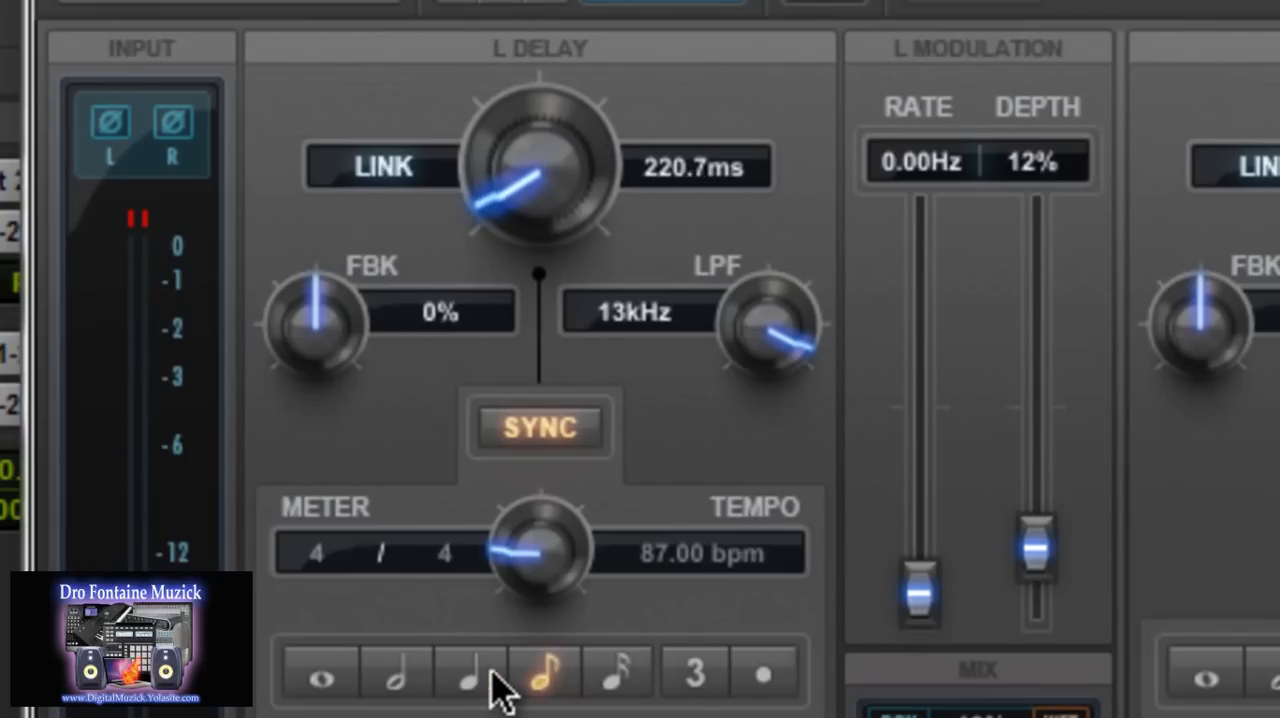
pyautogui.click(472, 678)
pyautogui.click(398, 680)
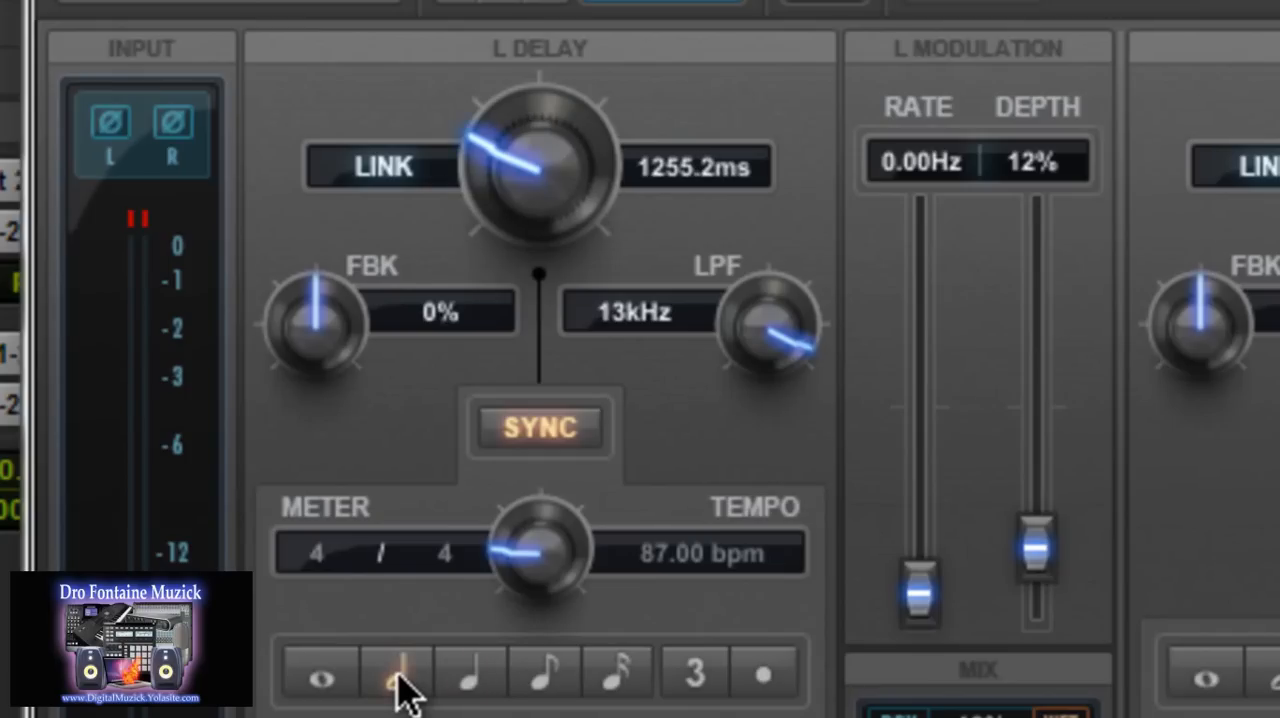
pyautogui.click(468, 680)
pyautogui.click(537, 678)
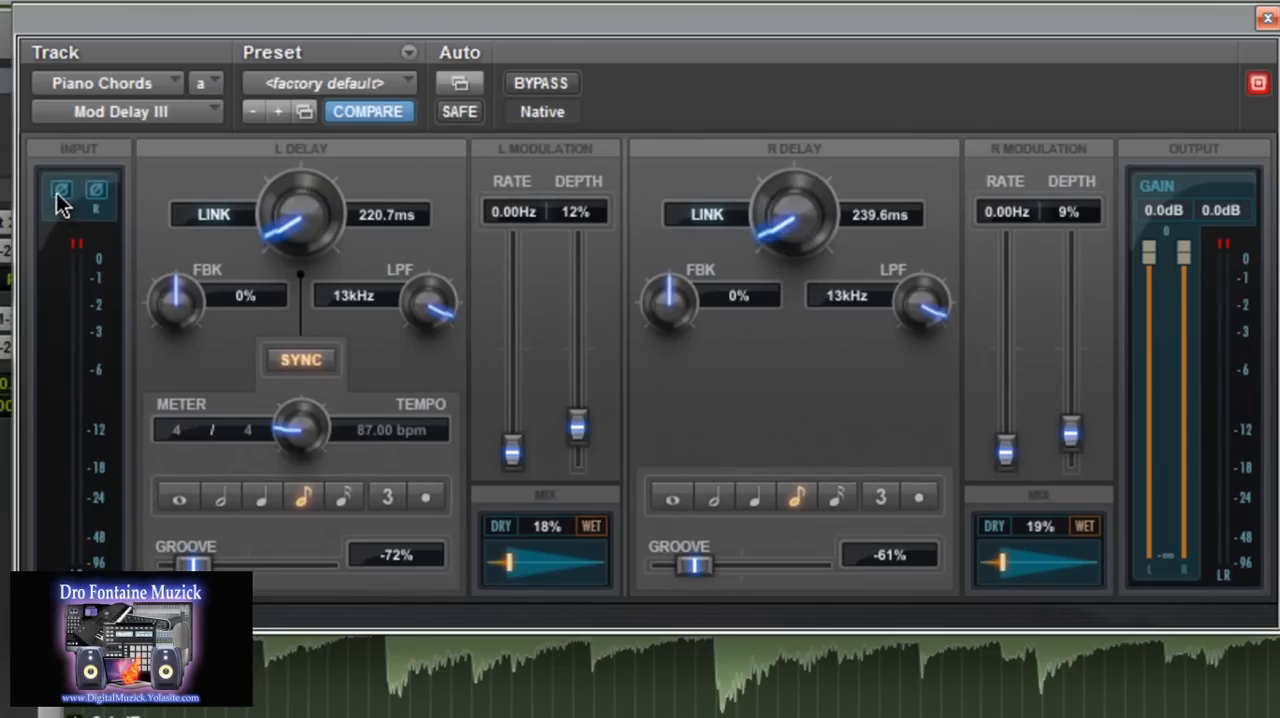
# Set the left delay's mix to 16% and the groove to 17% on the left delay and 16% on the right.
pyautogui.click(98, 196)
pyautogui.moveTo(507, 562); pyautogui.dragTo(468, 562)
pyautogui.moveTo(207, 568); pyautogui.dragTo(265, 574)
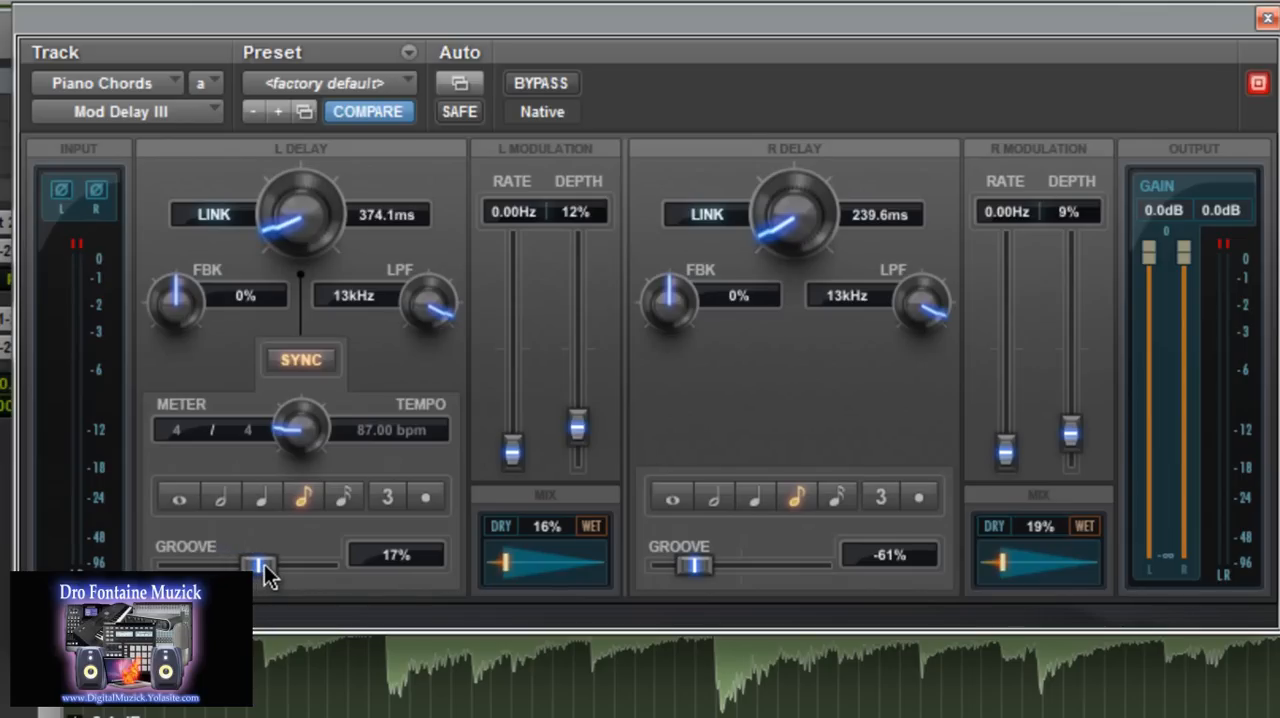
pyautogui.moveTo(692, 566); pyautogui.dragTo(752, 580)
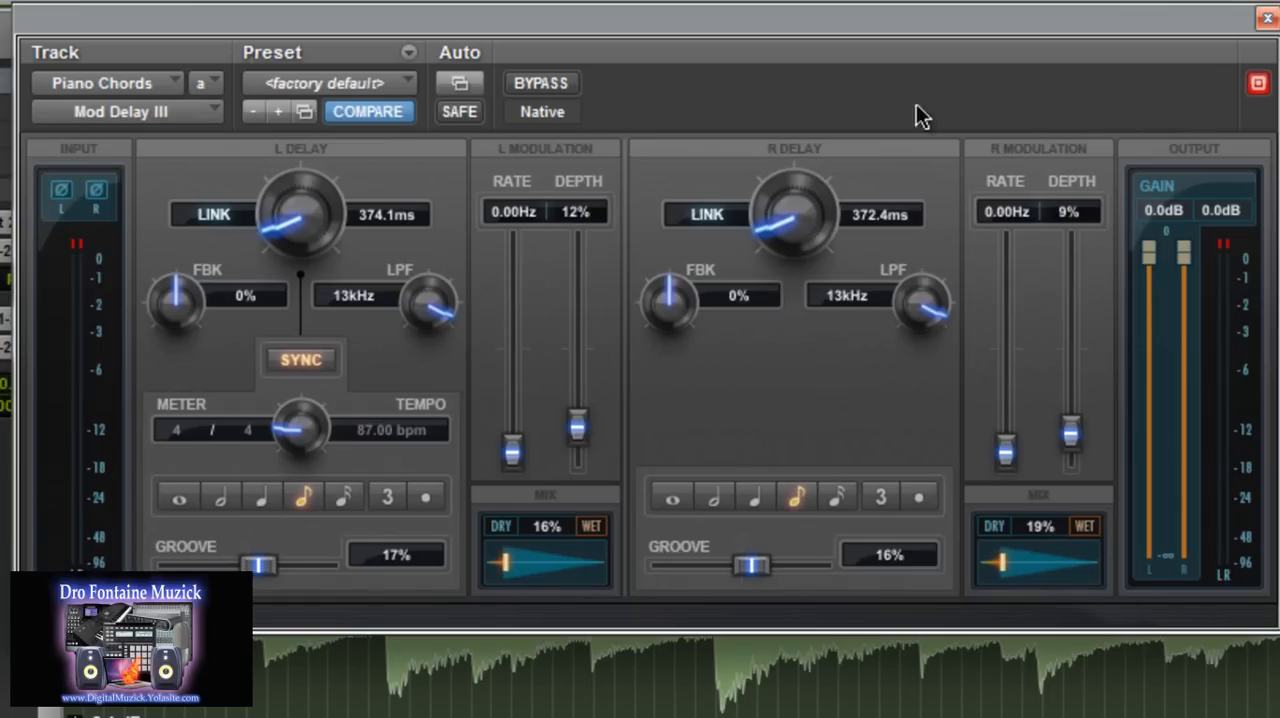
# Reposition the Mod Delay III window and look through the plug-in's settings file options without choosing one.
pyautogui.moveTo(907, 52); pyautogui.dragTo(813, 32)
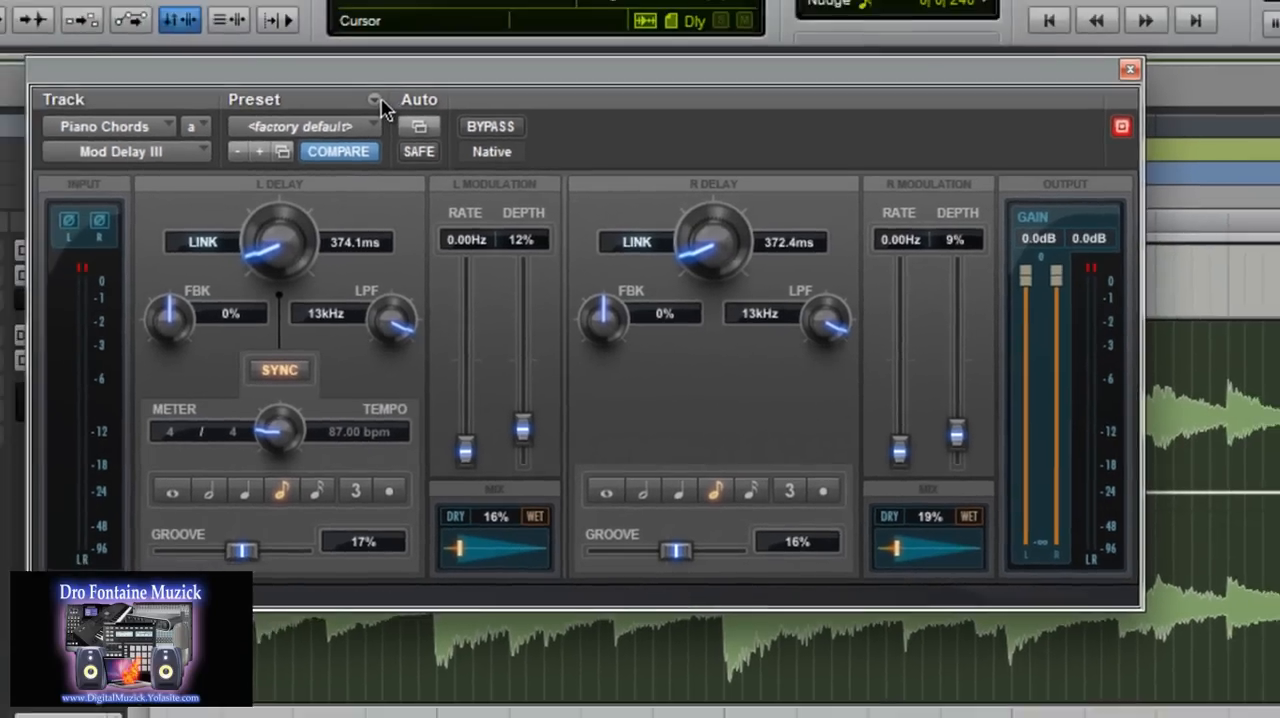
pyautogui.click(318, 50)
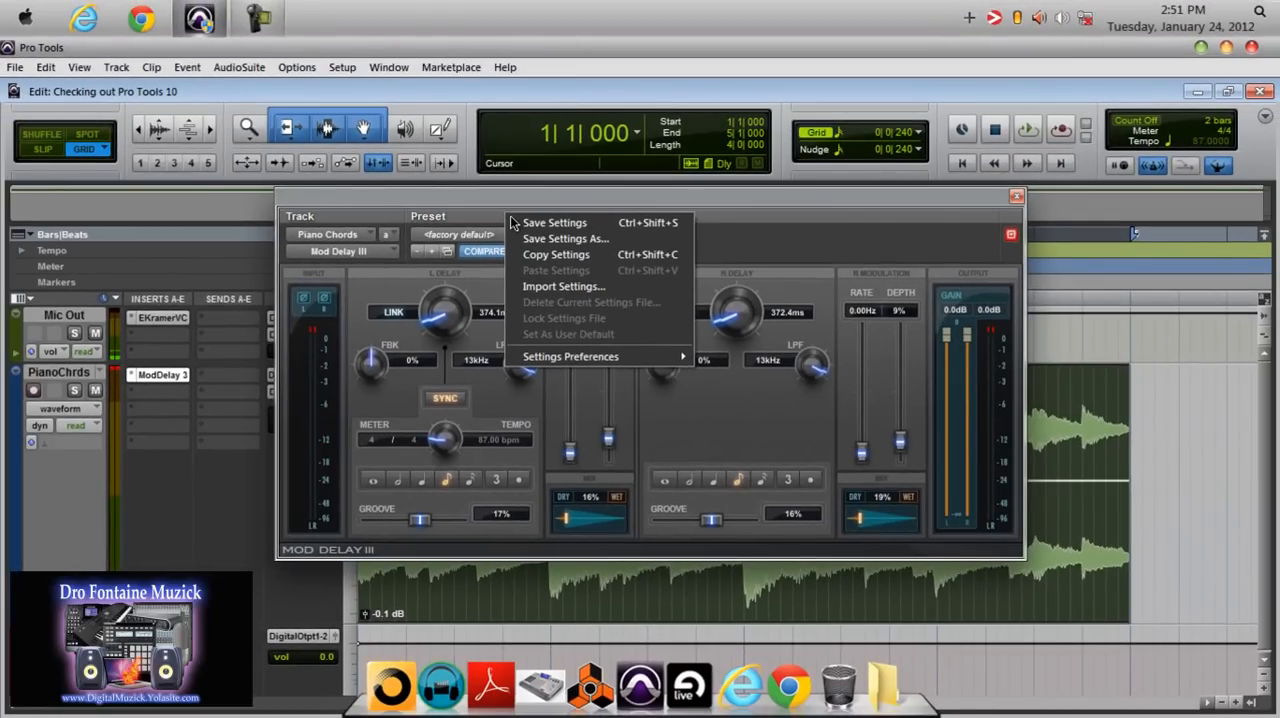
pyautogui.click(721, 216)
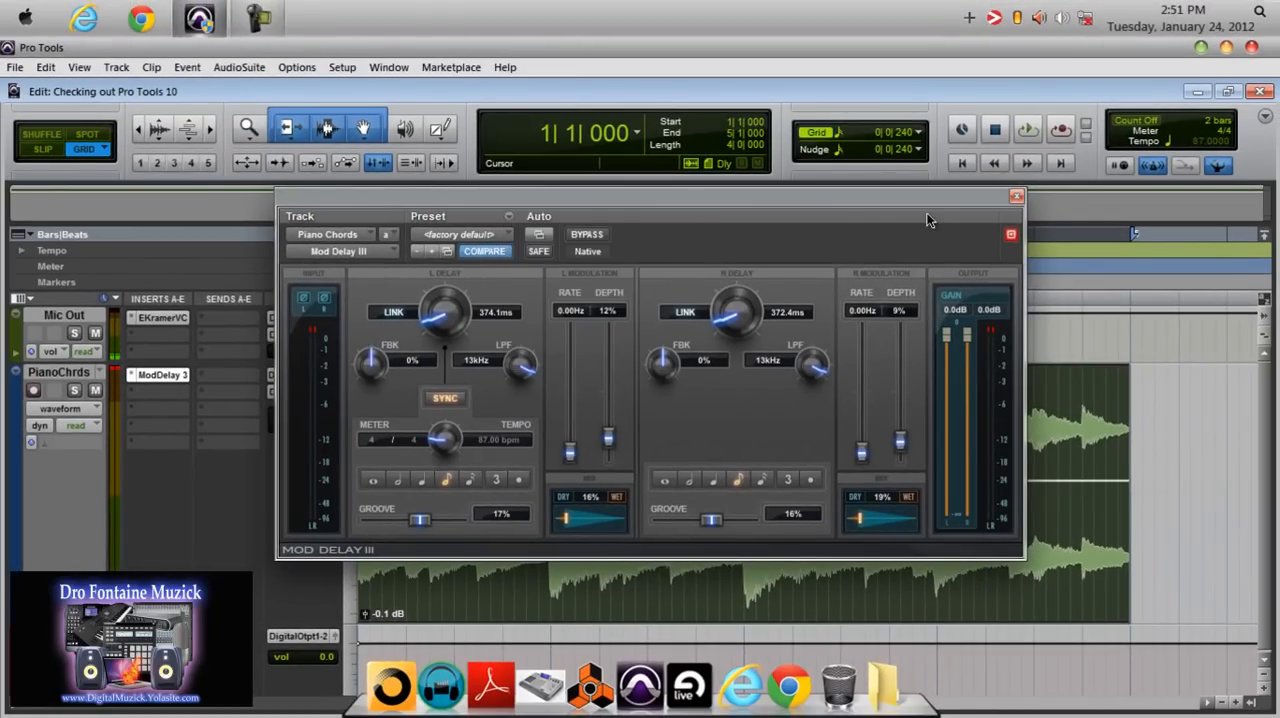
pyautogui.moveTo(918, 203); pyautogui.dragTo(854, 156)
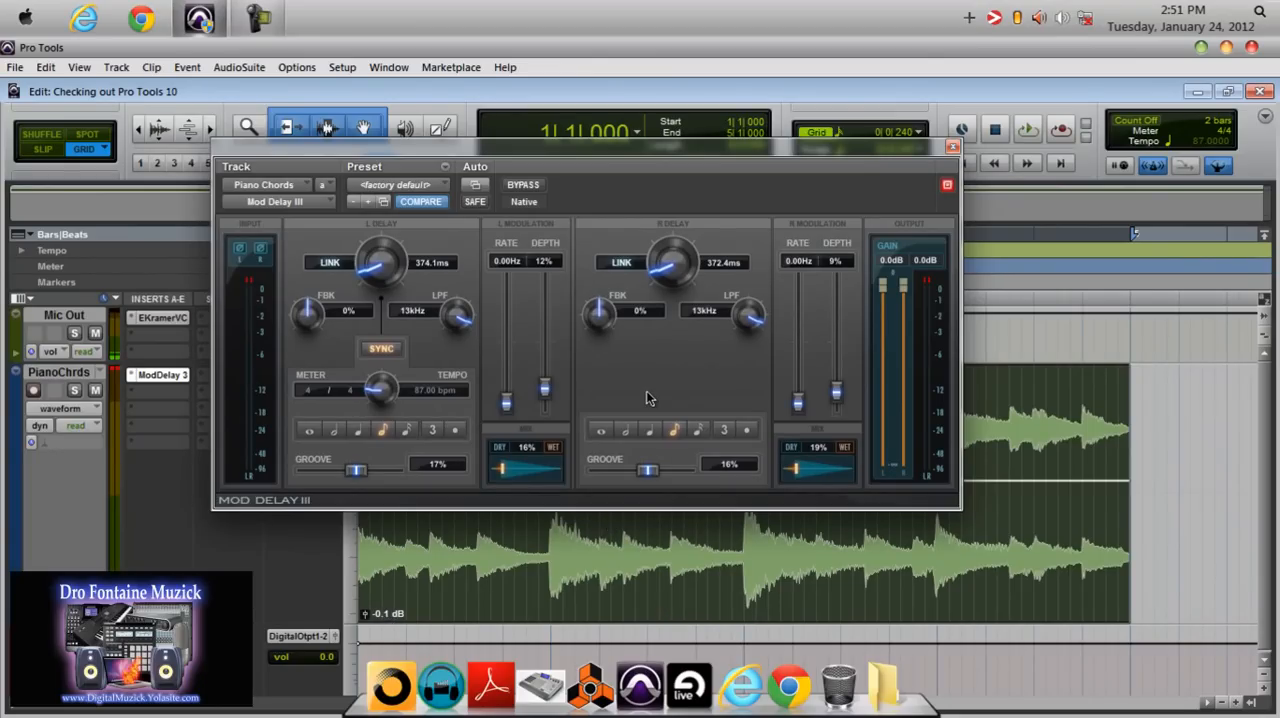
# Play the Piano Chords and compare the sound with Mod Delay III active and bypassed, ending with it bypassed and playback stopped.
pyautogui.press('space')
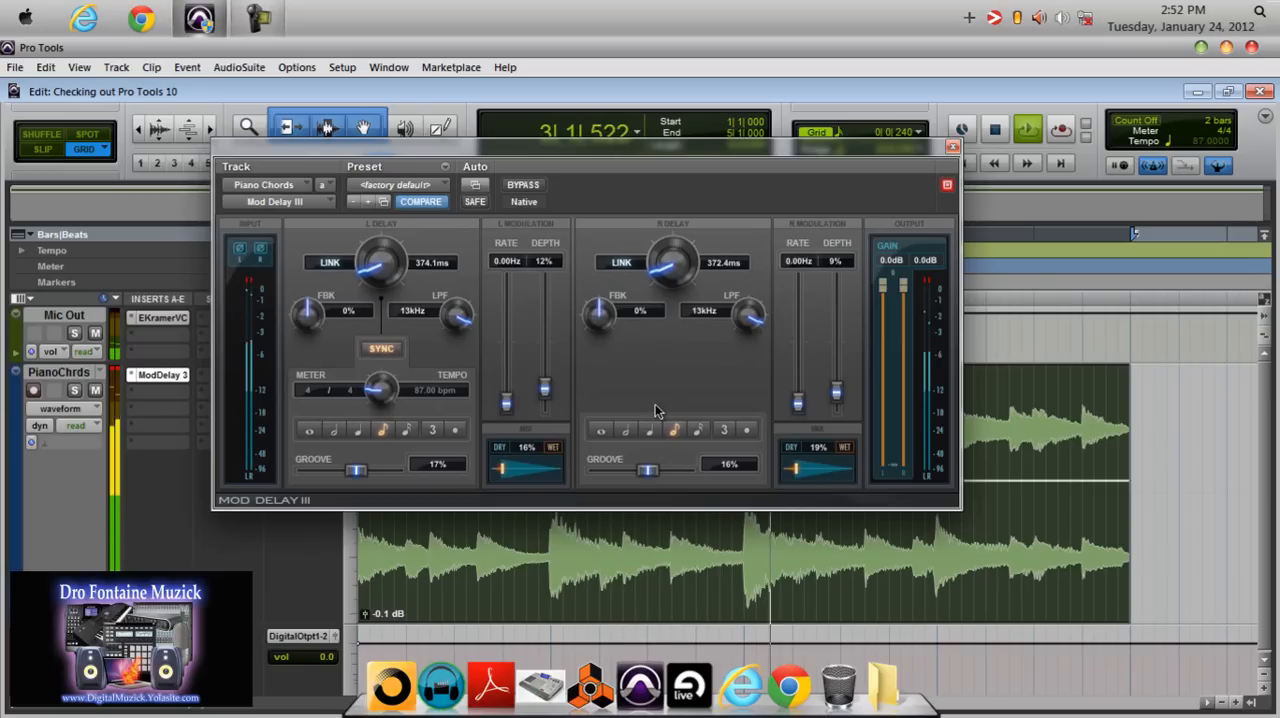
pyautogui.click(536, 187)
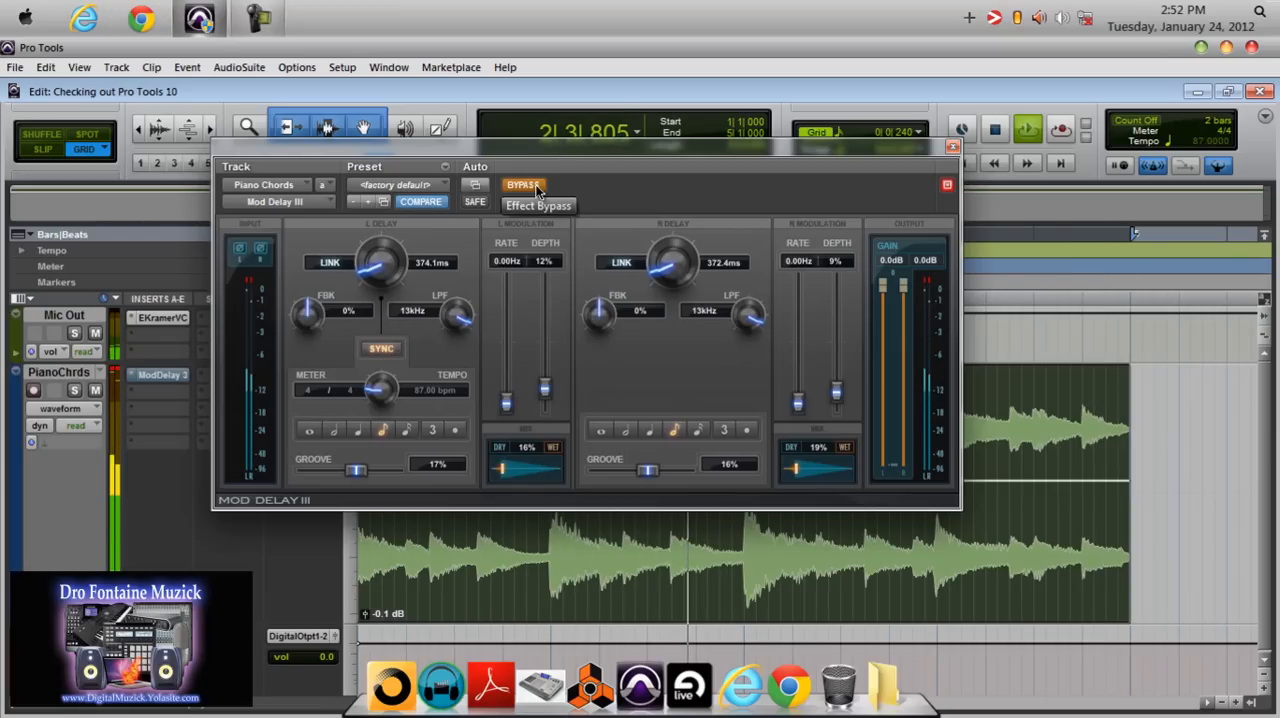
pyautogui.click(522, 185)
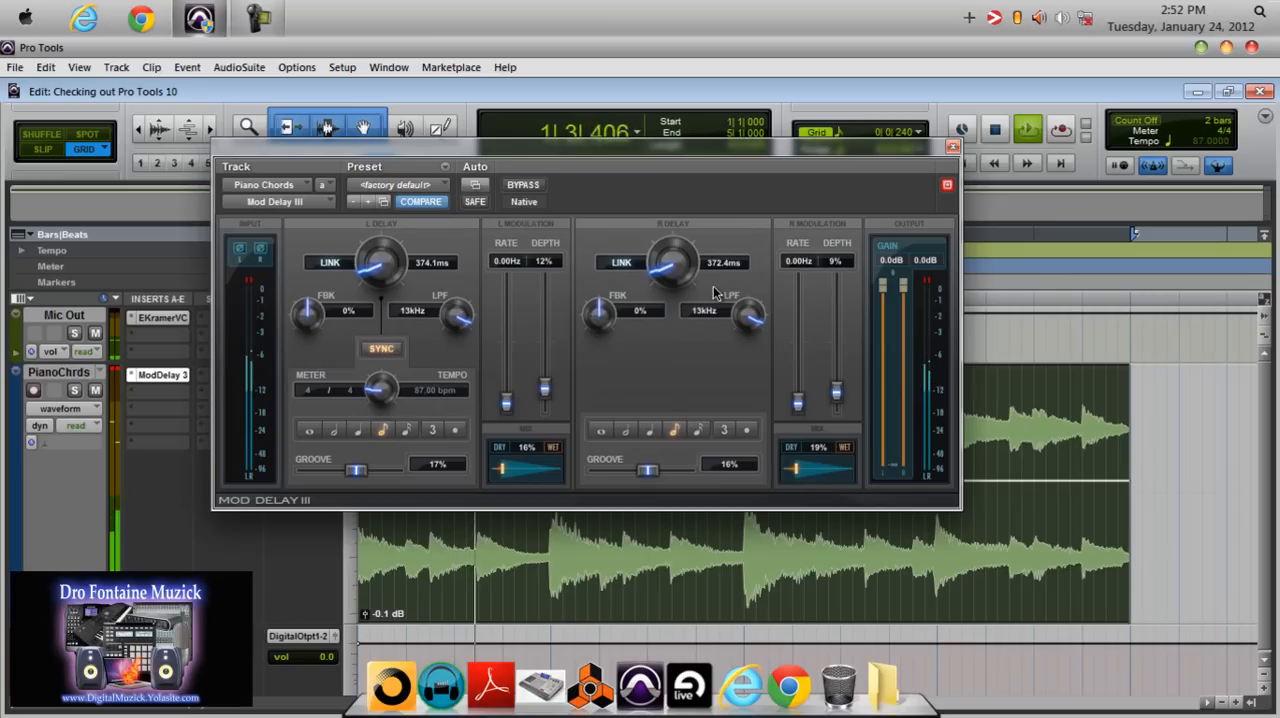
pyautogui.click(522, 186)
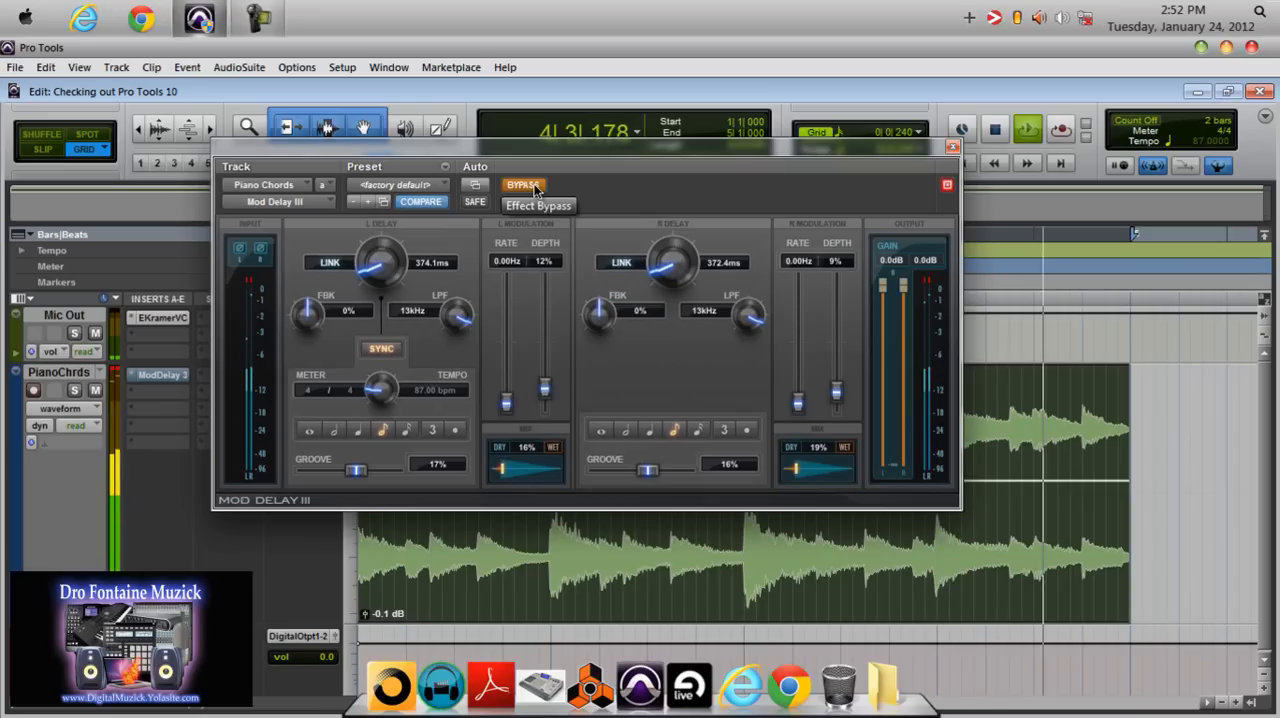
pyautogui.press('space')
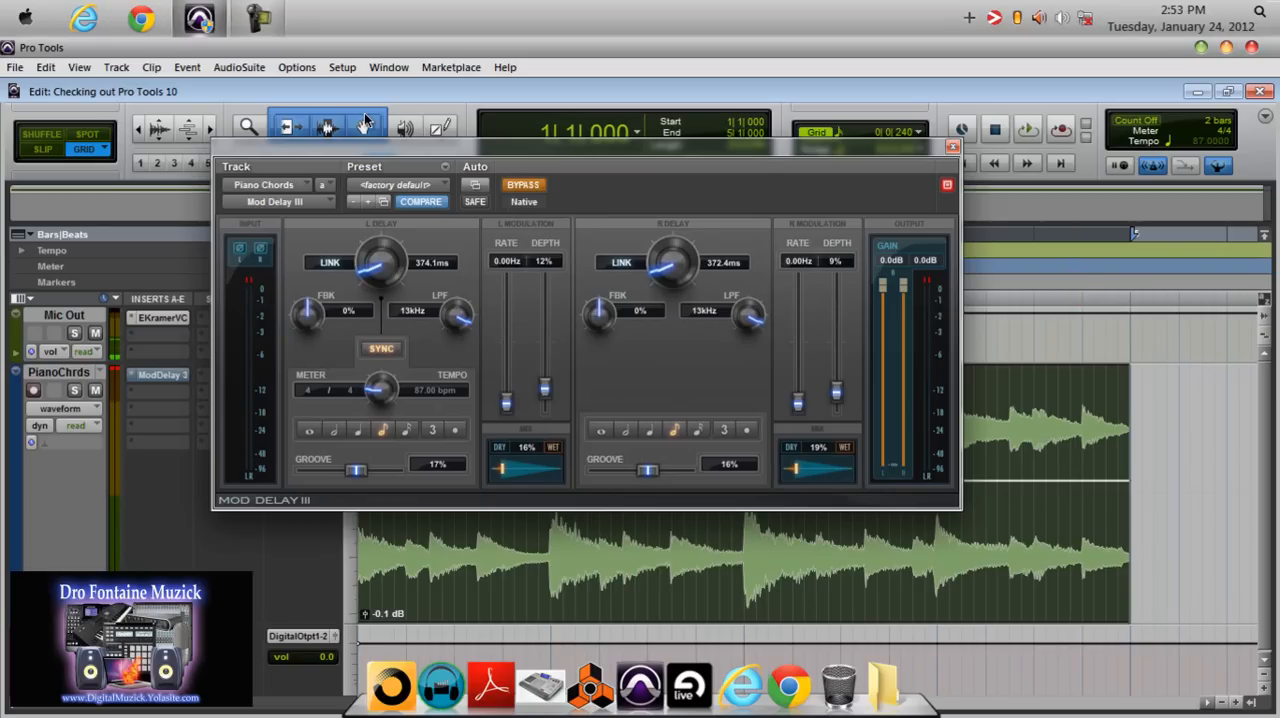
# Separate the Piano Chords clip at 4|4|000 and select the short segment after the split.
pyautogui.click(1081, 449)
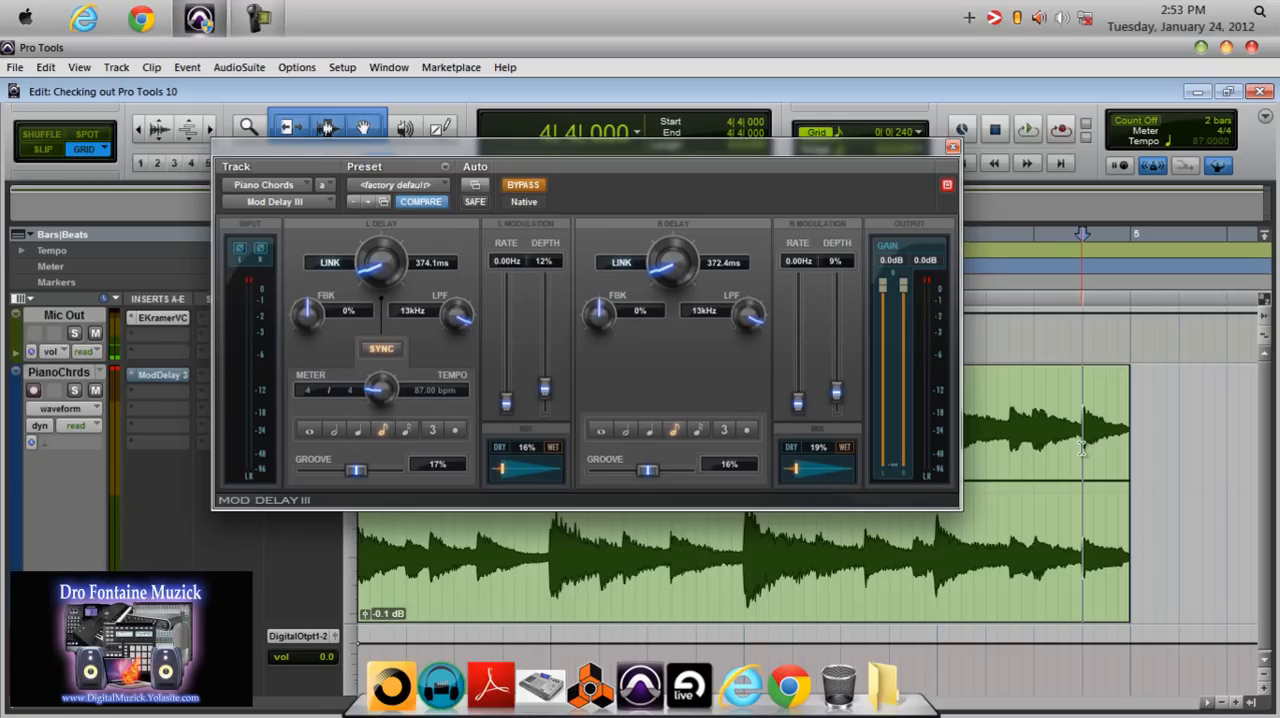
pyautogui.hotkey('ctrl', 'e')
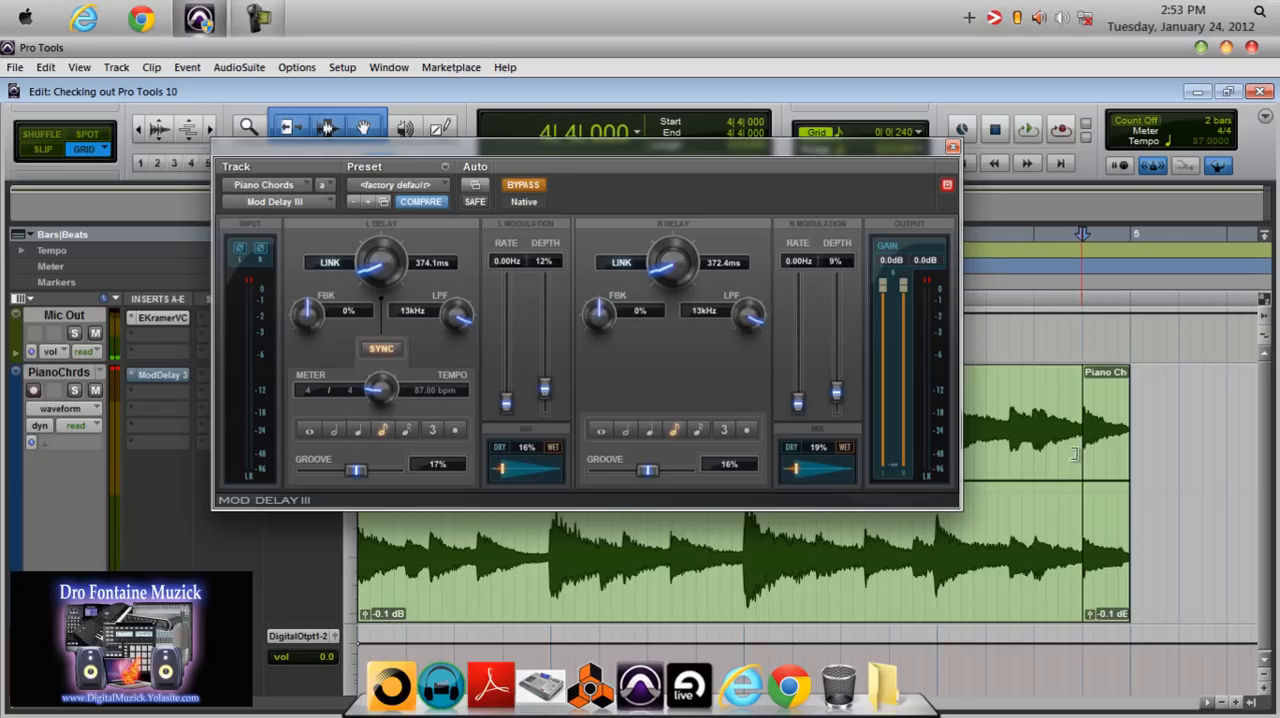
pyautogui.click(1106, 571)
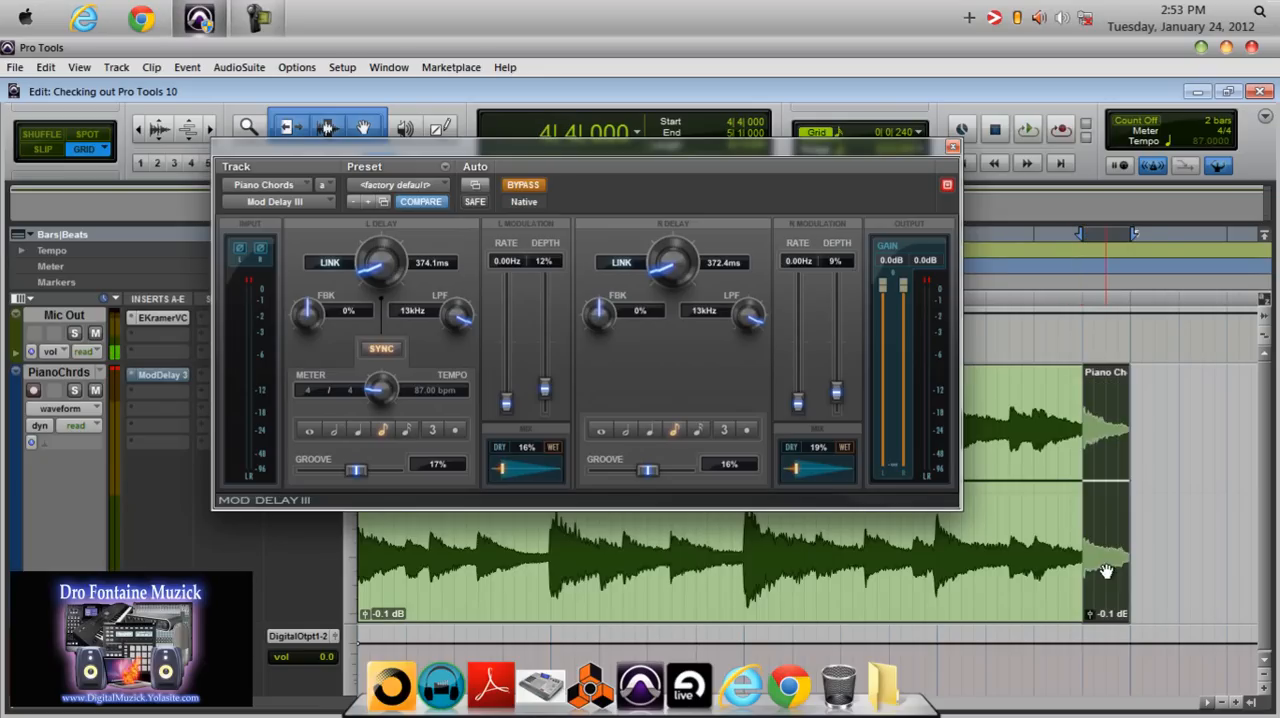
pyautogui.click(1040, 571)
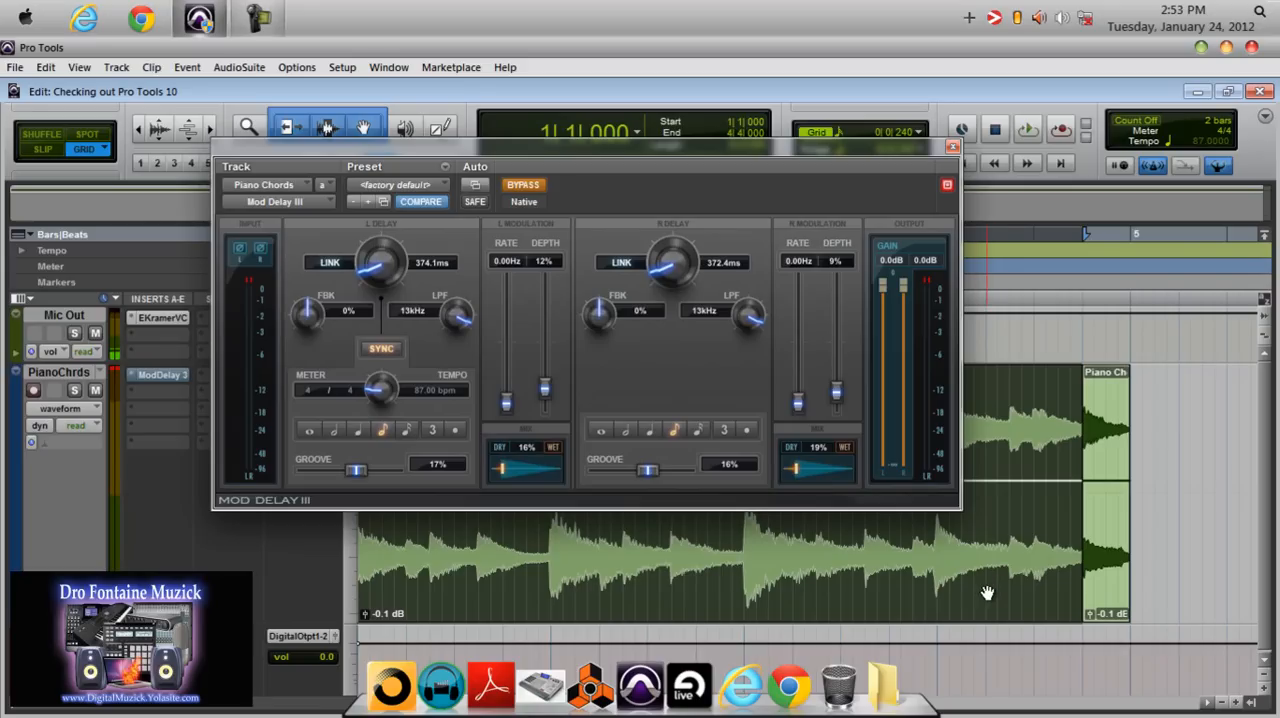
pyautogui.click(1105, 590)
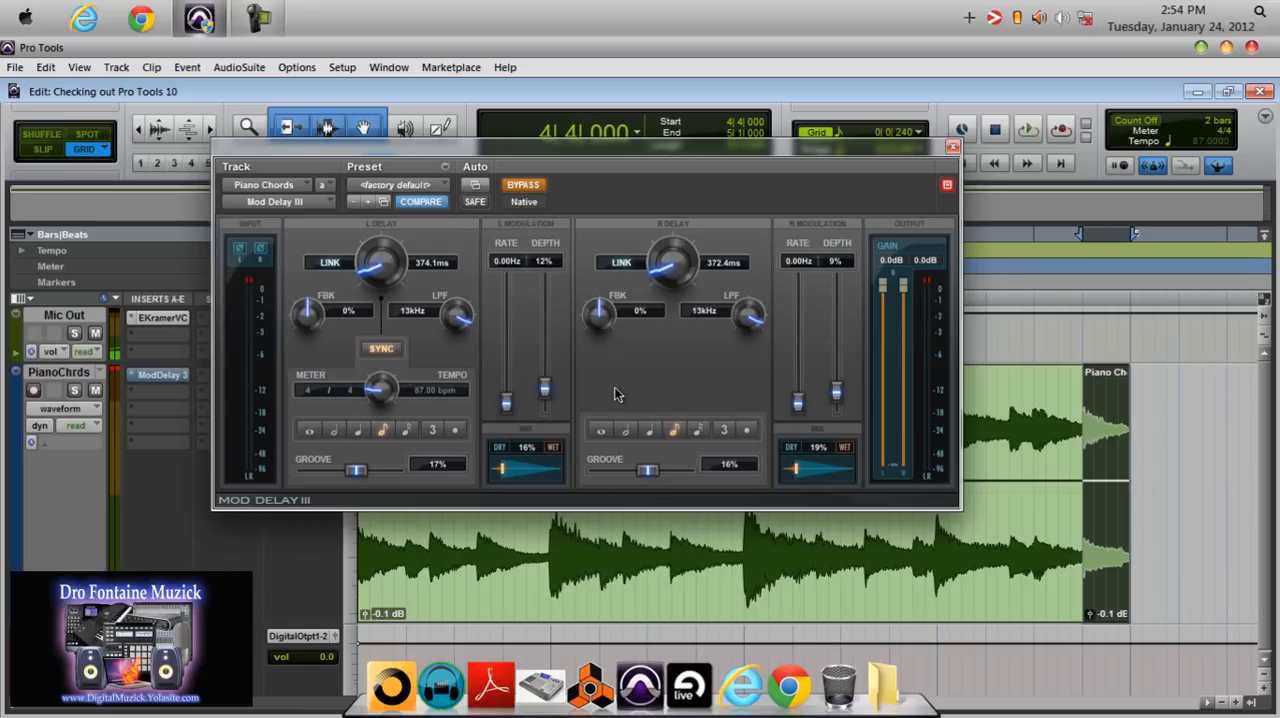
# Take Mod Delay III out of bypass and play the selected end segment to hear the delay.
pyautogui.click(530, 187)
pyautogui.press('space')
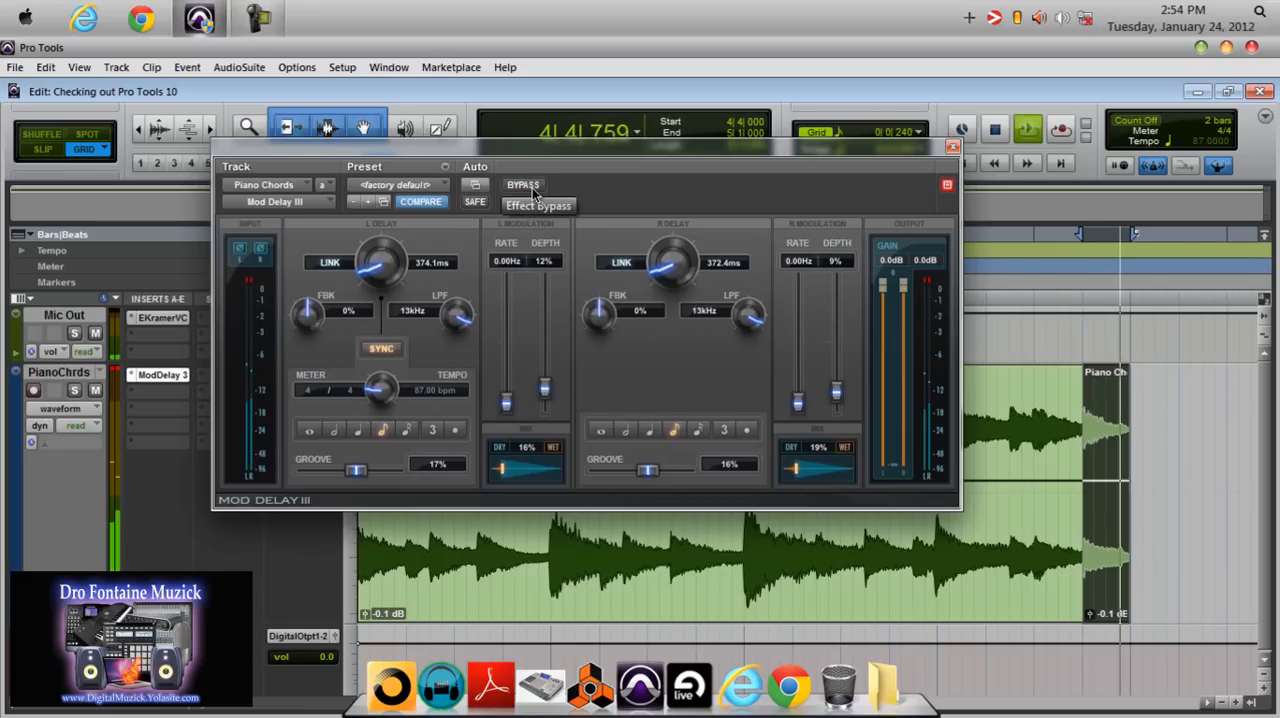
pyautogui.press('space')
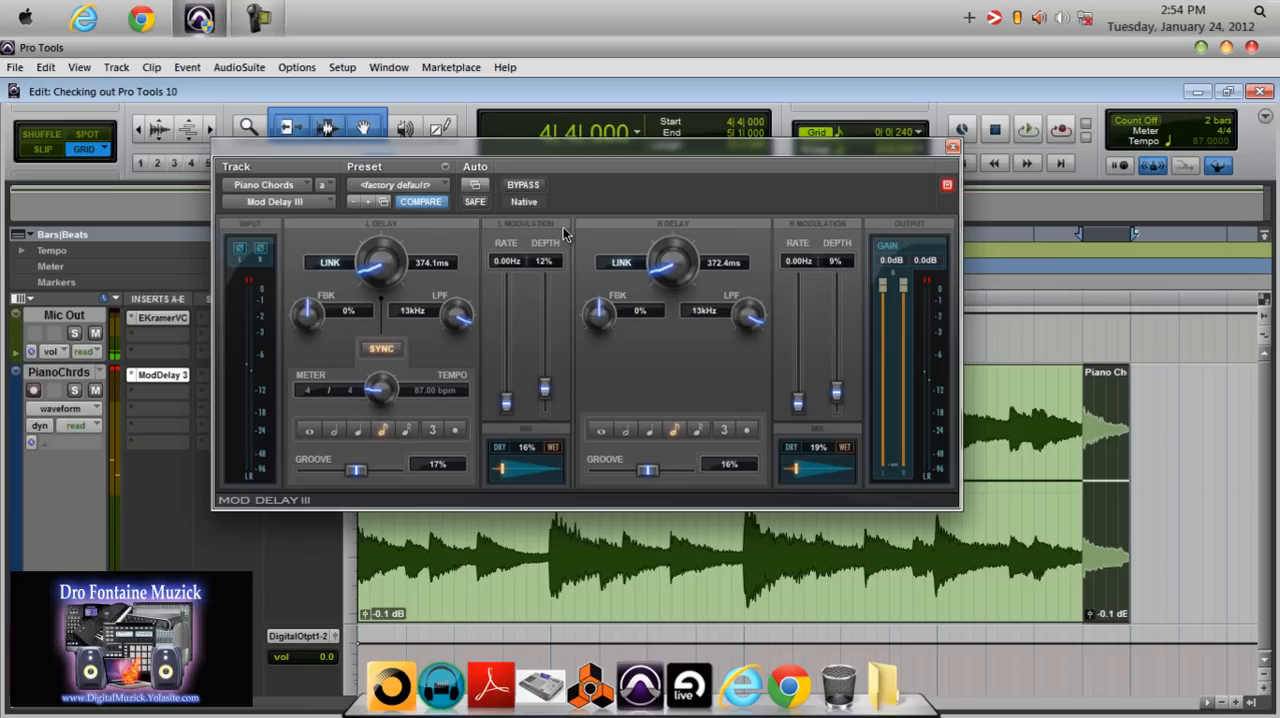
# Undo the clip separation and the last clip gain changes, and return the playhead to the session start.
pyautogui.hotkey('ctrl', 'z')
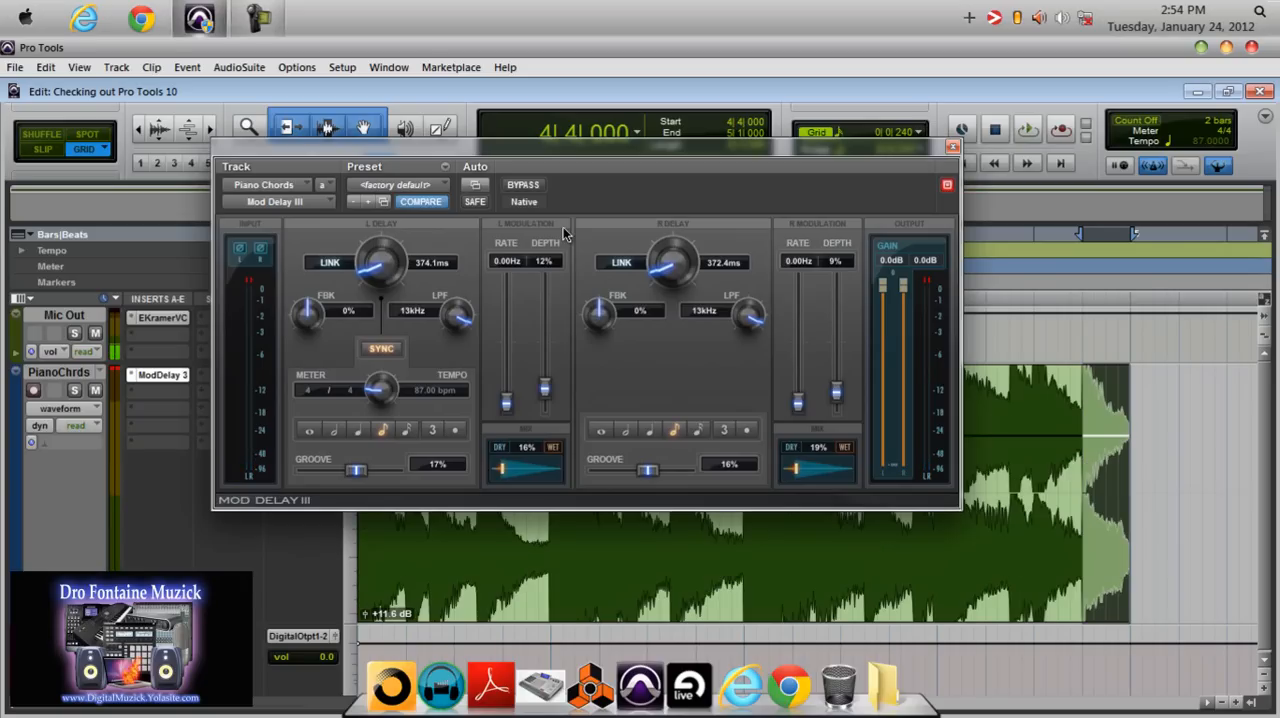
pyautogui.hotkey('ctrl', 'z')
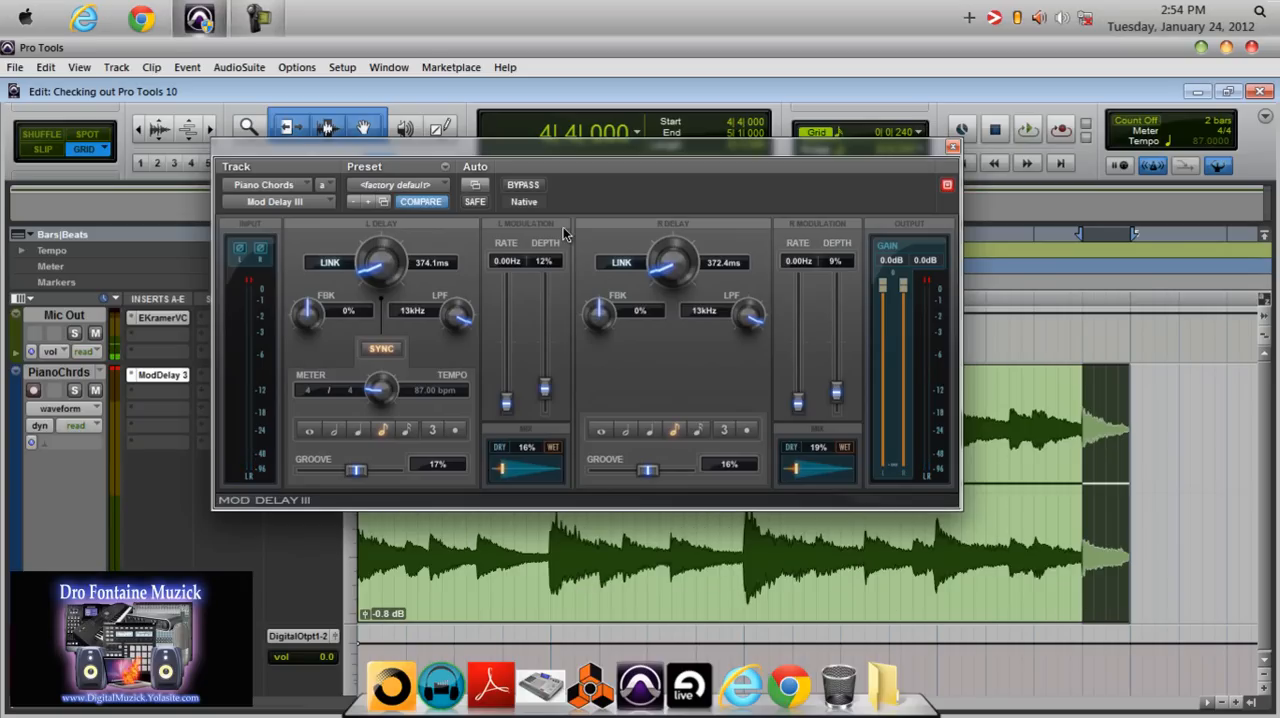
pyautogui.hotkey('ctrl', 'z')
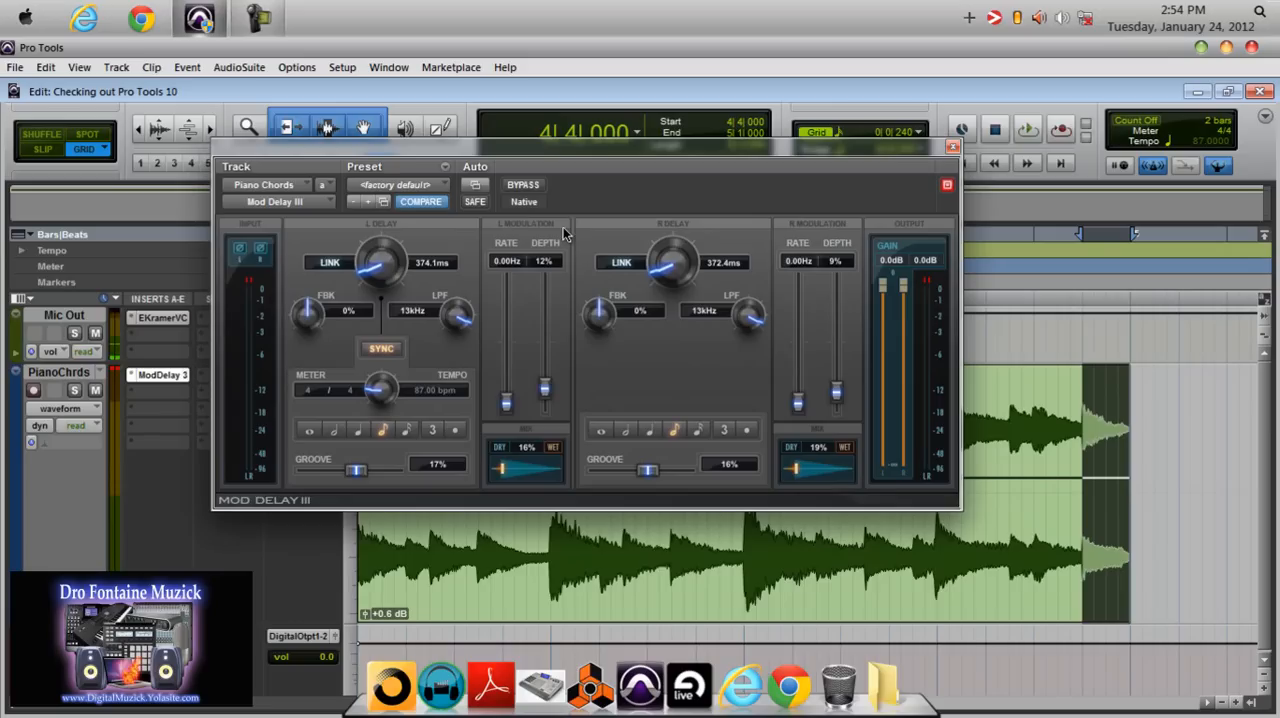
pyautogui.press('Return')
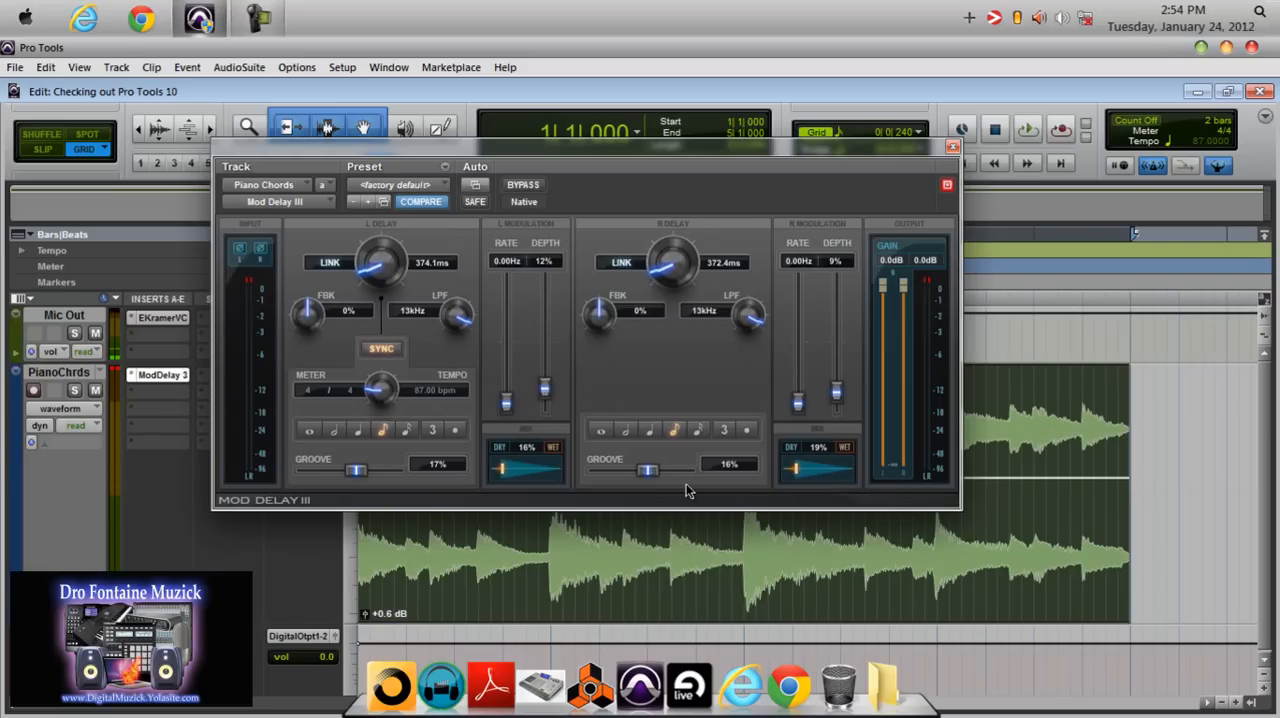
# During playback, set the left mix to 23% and the modulation rates to 5.20 Hz on the left and 8.20 Hz on the right.
pyautogui.press('space')
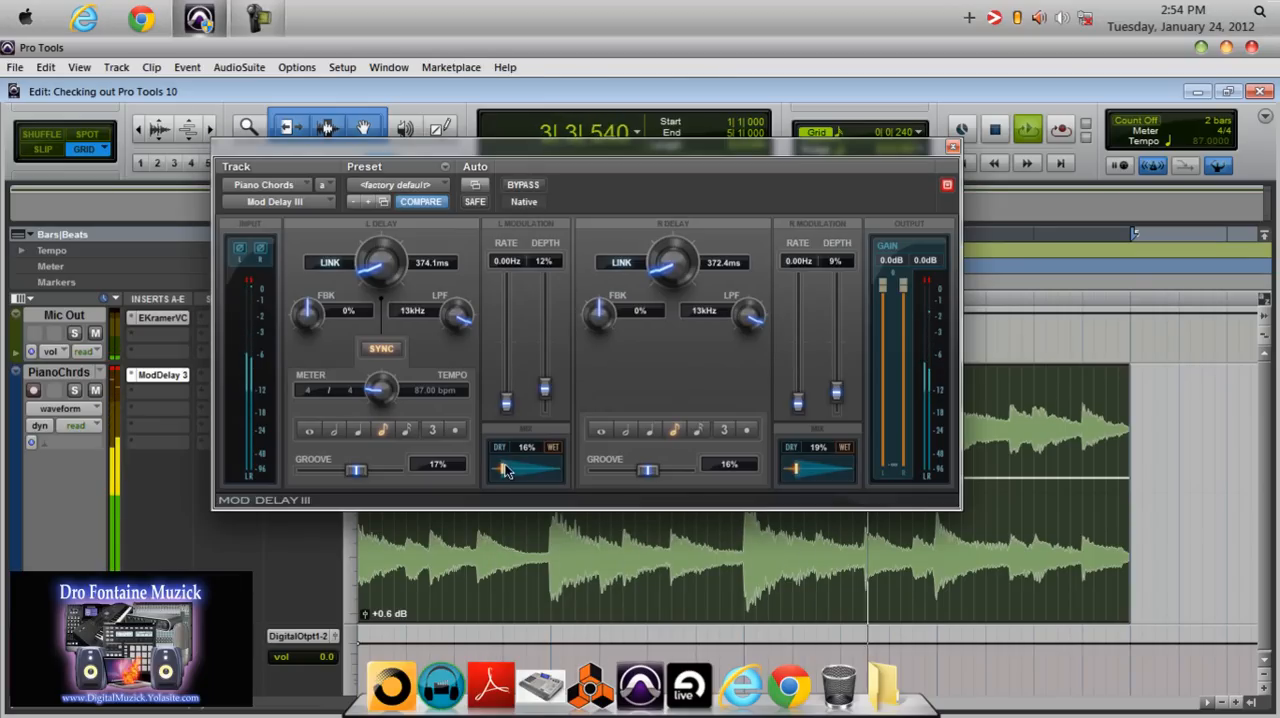
pyautogui.moveTo(510, 466); pyautogui.dragTo(514, 466)
pyautogui.moveTo(506, 403); pyautogui.dragTo(509, 372)
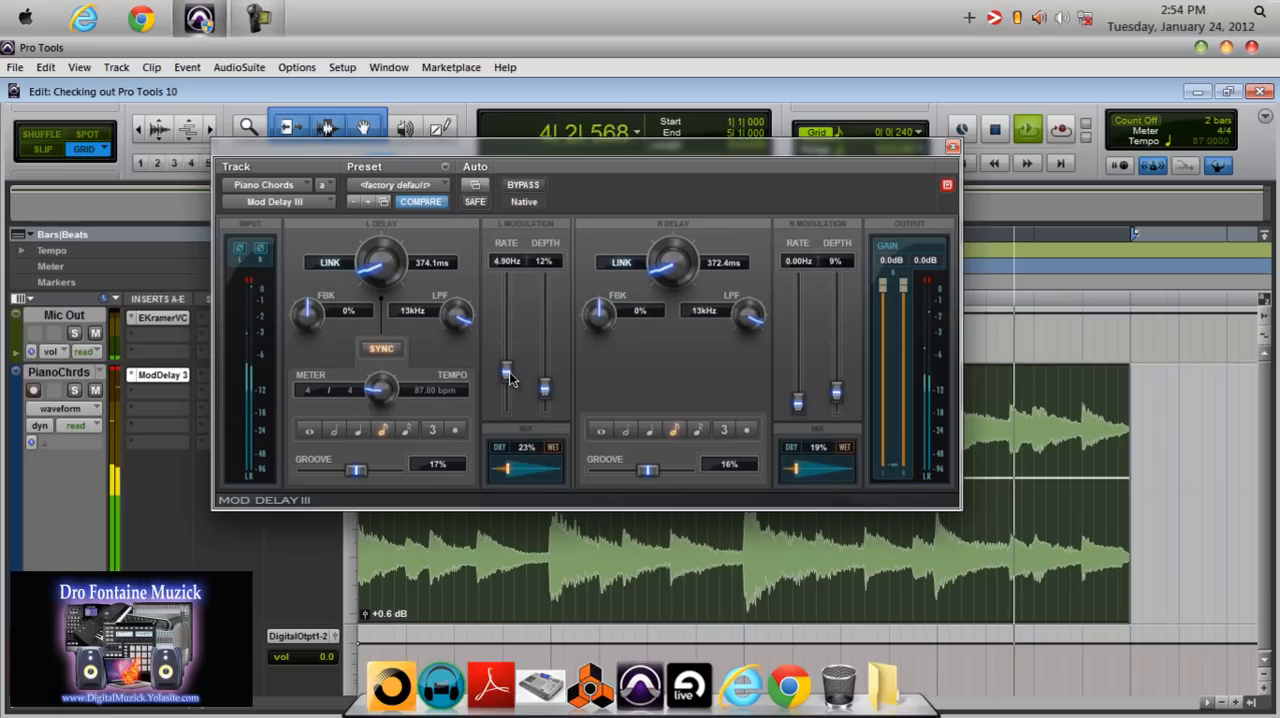
pyautogui.moveTo(797, 402); pyautogui.dragTo(799, 352)
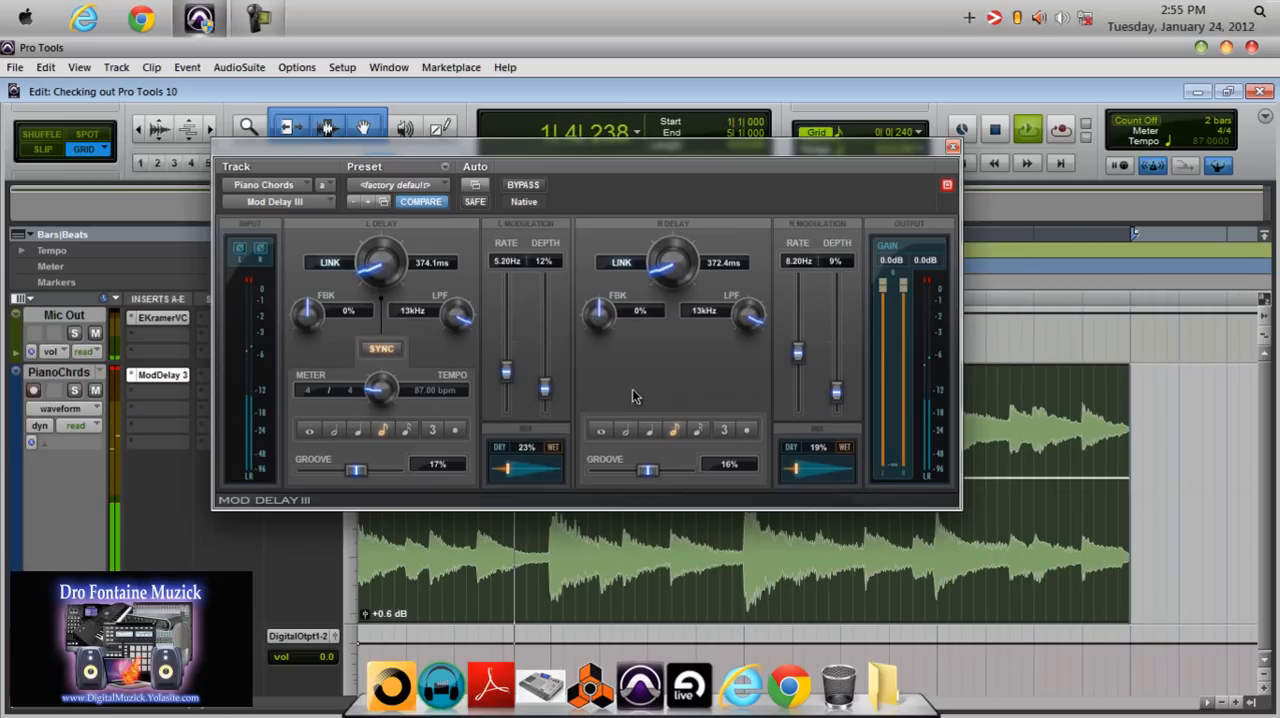
# Set the mix to 35% right and 34% left, and the groove to -68% left and -69% right.
pyautogui.moveTo(796, 468); pyautogui.dragTo(809, 467)
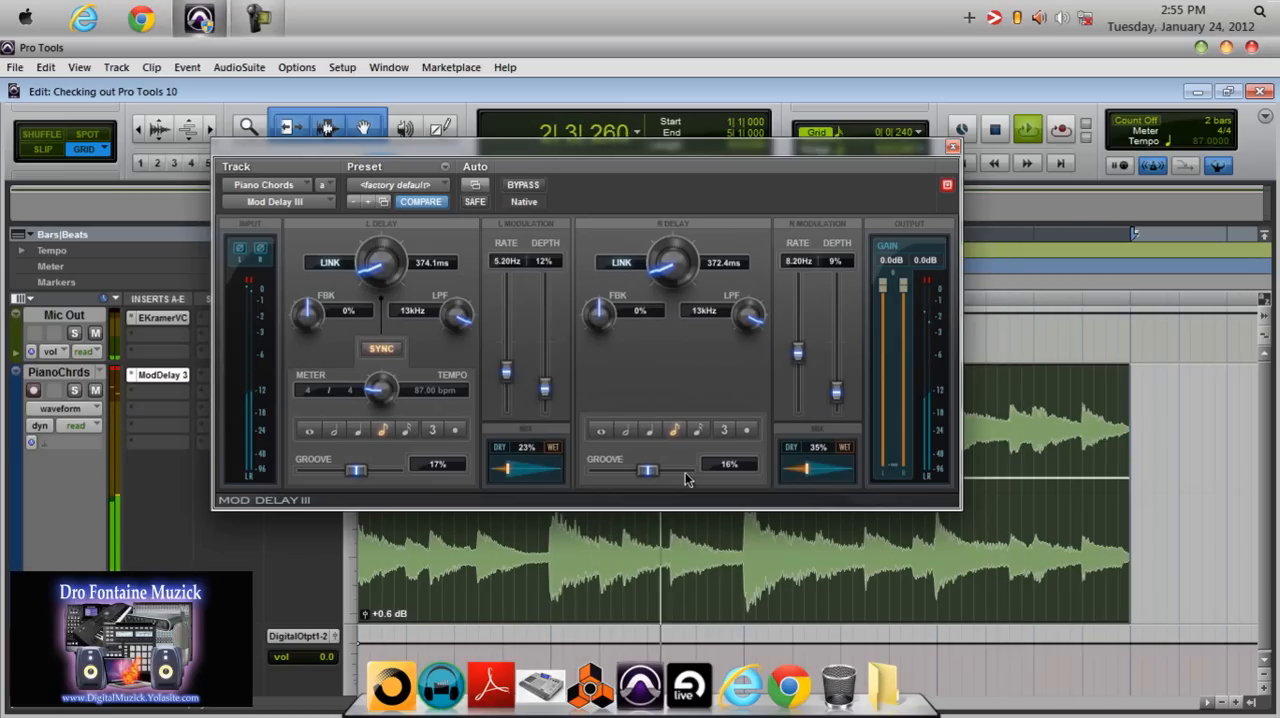
pyautogui.moveTo(517, 478); pyautogui.dragTo(521, 467)
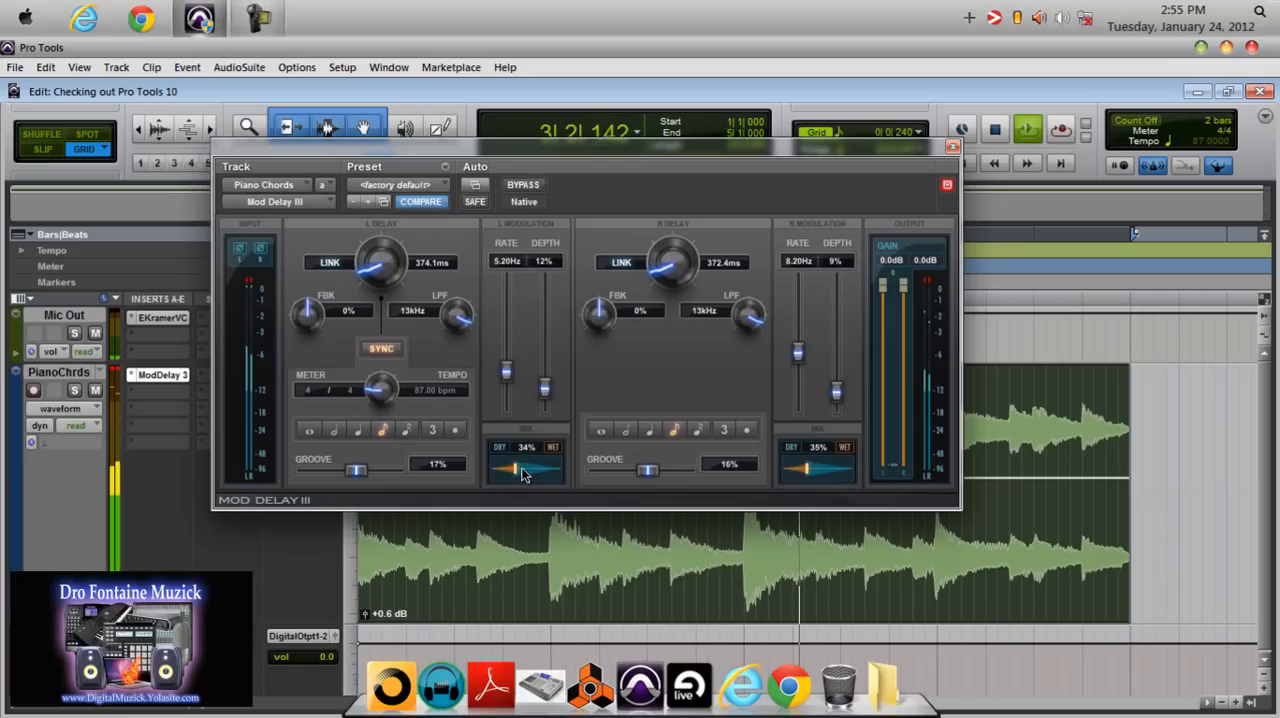
pyautogui.moveTo(356, 470); pyautogui.dragTo(318, 470)
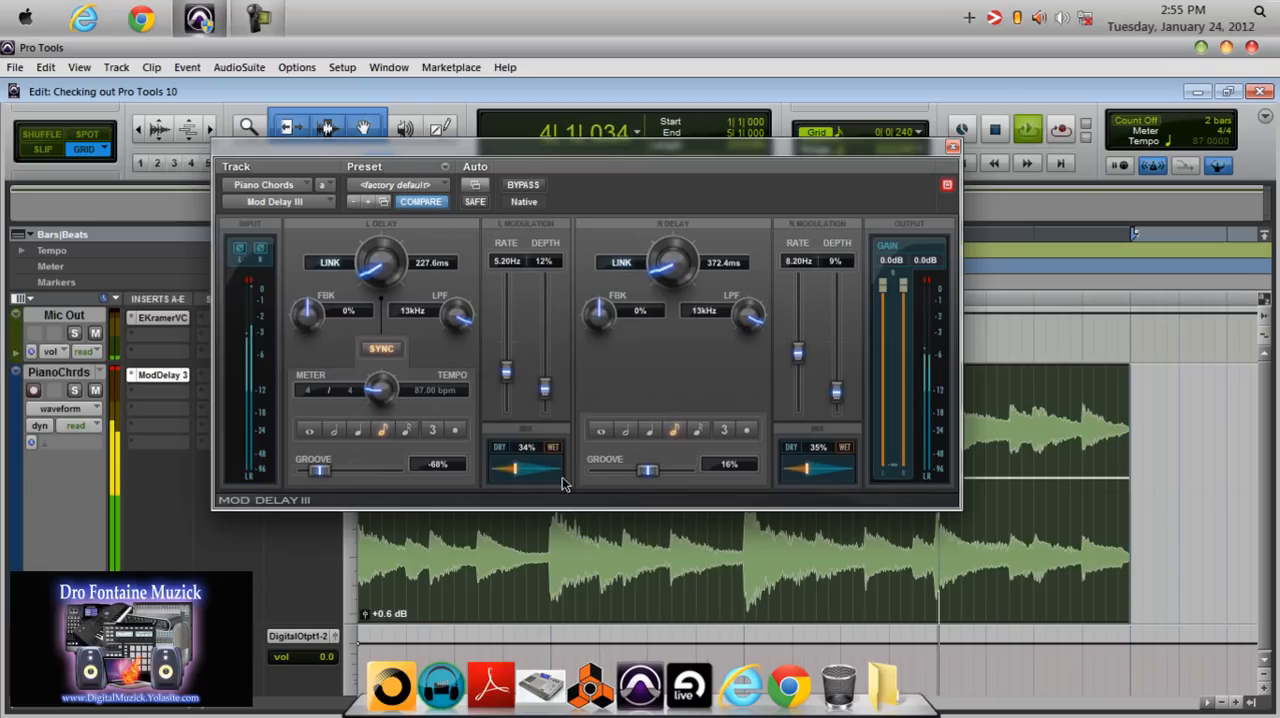
pyautogui.moveTo(645, 476); pyautogui.dragTo(609, 474)
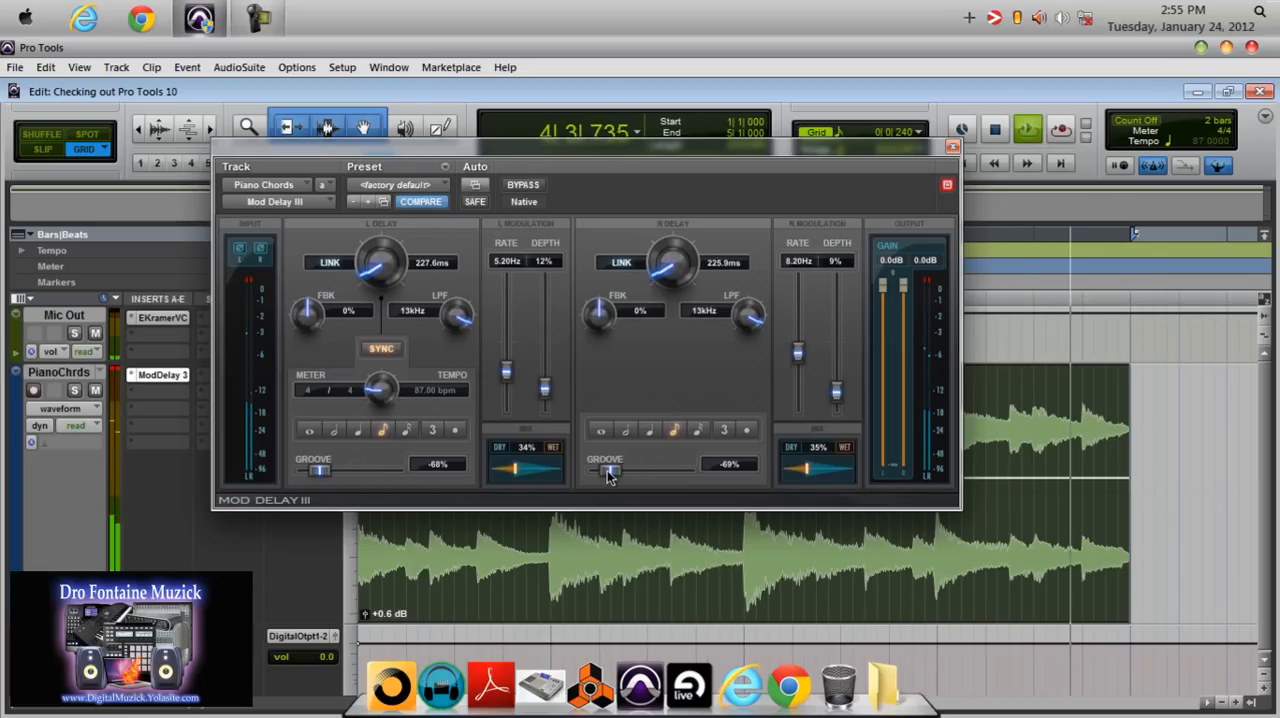
# Raise both modulation depths to 47% and set the rates to 3.00 Hz on the left and 3.70 Hz on the right.
pyautogui.moveTo(545, 388); pyautogui.dragTo(546, 355)
pyautogui.moveTo(836, 392); pyautogui.dragTo(794, 380)
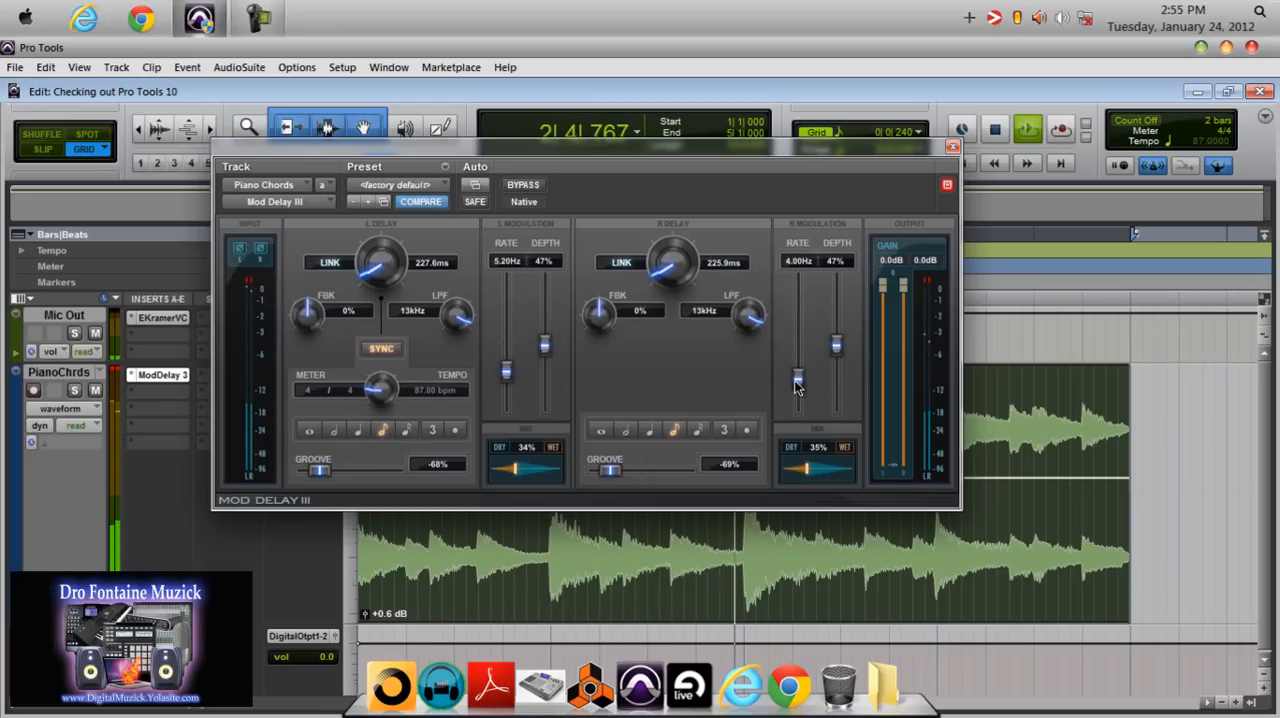
pyautogui.moveTo(507, 375); pyautogui.dragTo(505, 385)
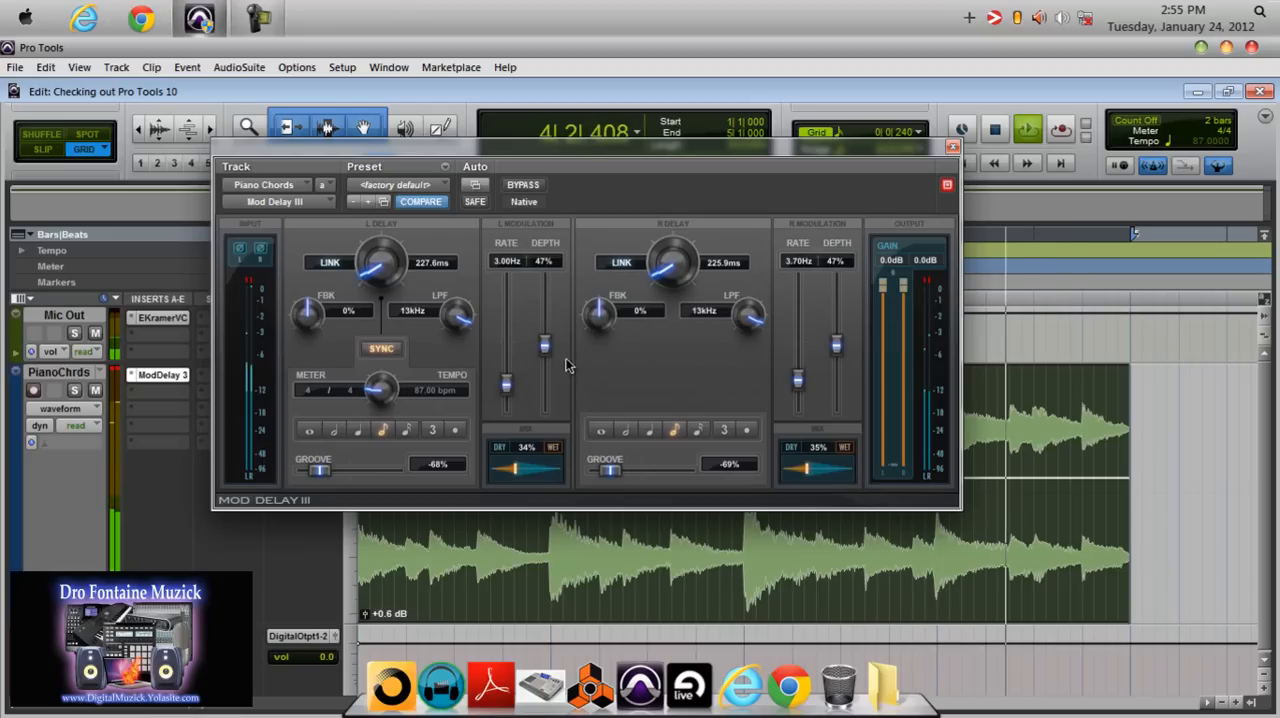
# Set both modulation depths to 0% and the rates to 0.80 Hz on the left and 1.50 Hz on the right.
pyautogui.moveTo(547, 342); pyautogui.dragTo(546, 435)
pyautogui.moveTo(507, 386); pyautogui.dragTo(507, 410)
pyautogui.moveTo(797, 382); pyautogui.dragTo(799, 426)
pyautogui.moveTo(836, 345); pyautogui.dragTo(830, 430)
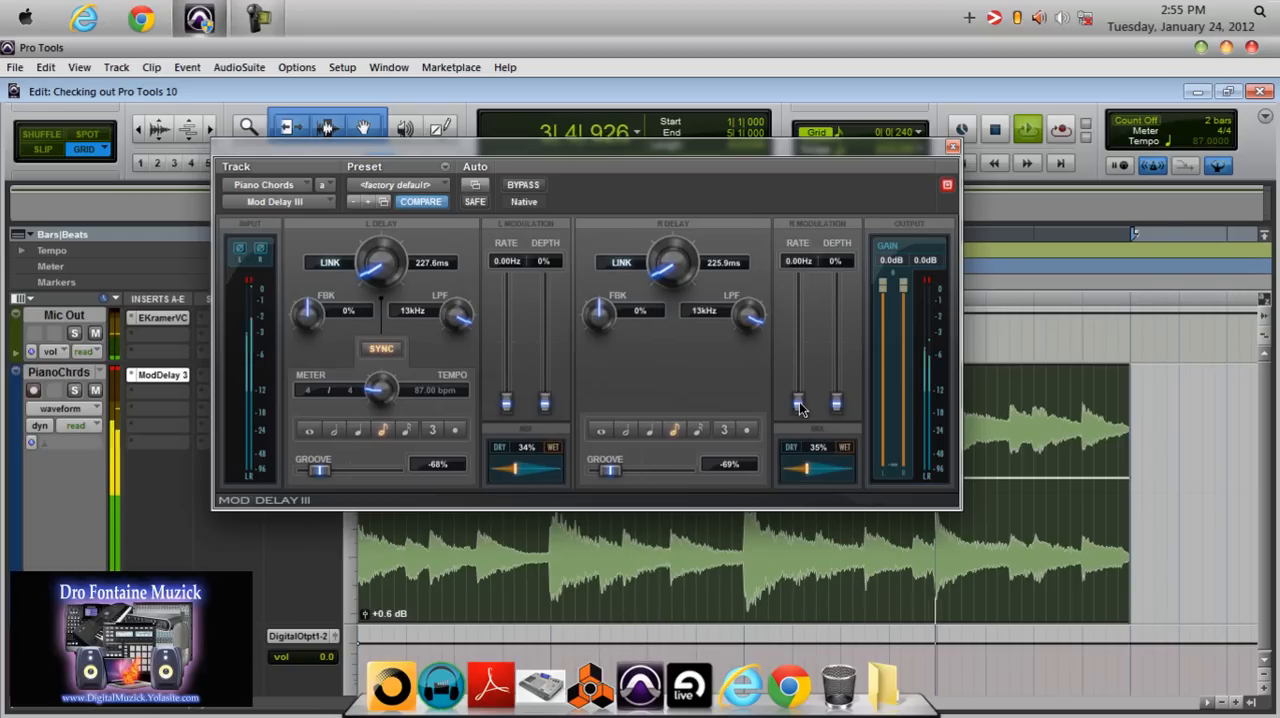
pyautogui.moveTo(800, 405); pyautogui.dragTo(800, 393)
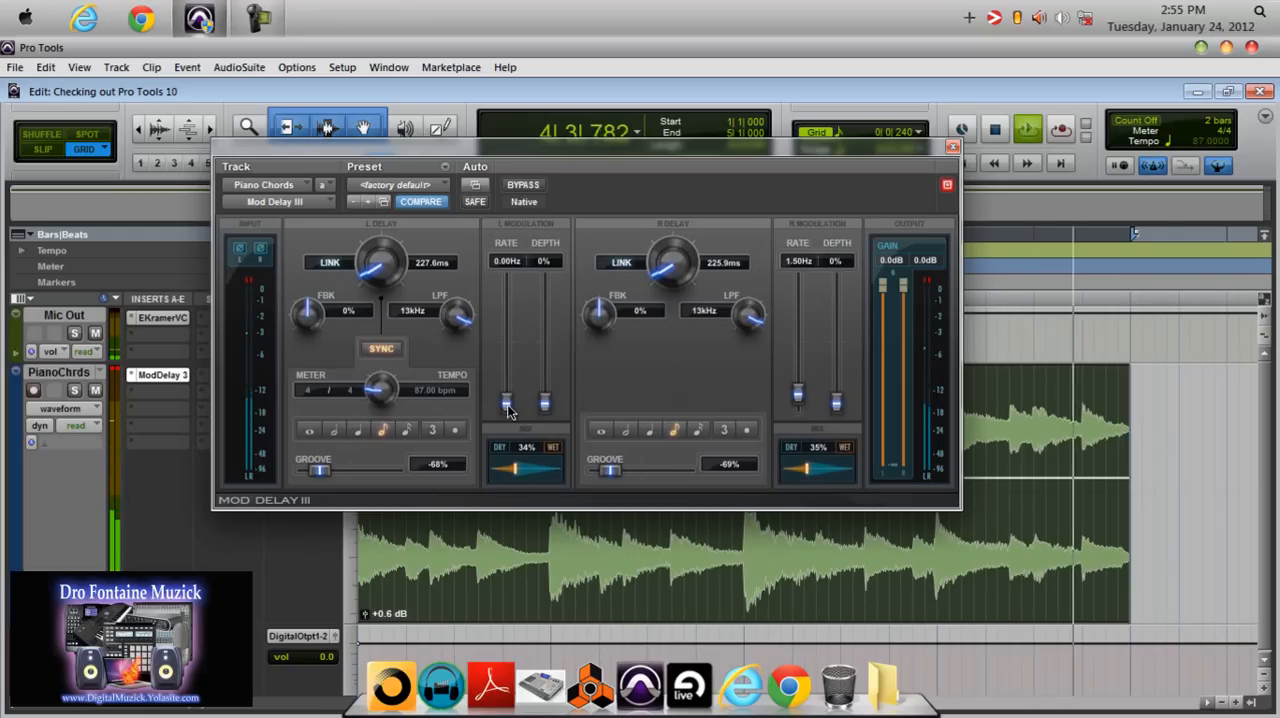
pyautogui.moveTo(508, 403); pyautogui.dragTo(508, 399)
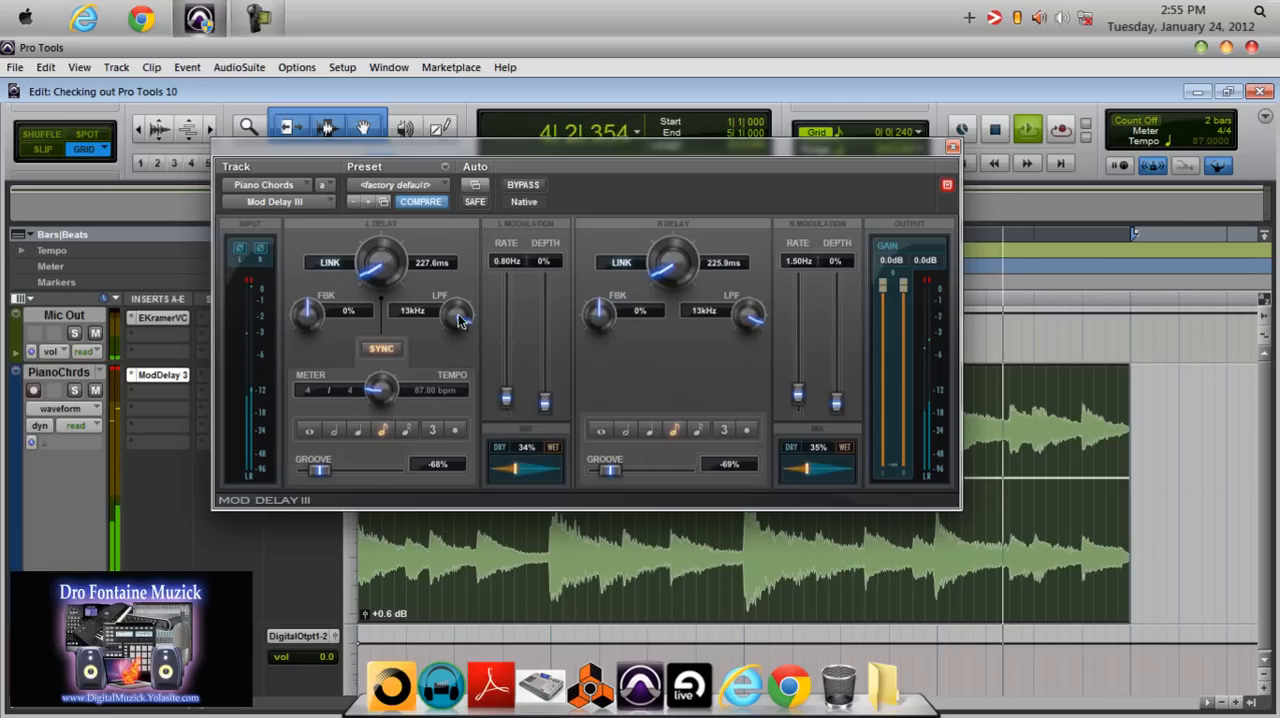
# Set the low-pass filters to 1380 Hz on the left delay and 148 Hz on the right delay.
pyautogui.moveTo(454, 347); pyautogui.dragTo(456, 354)
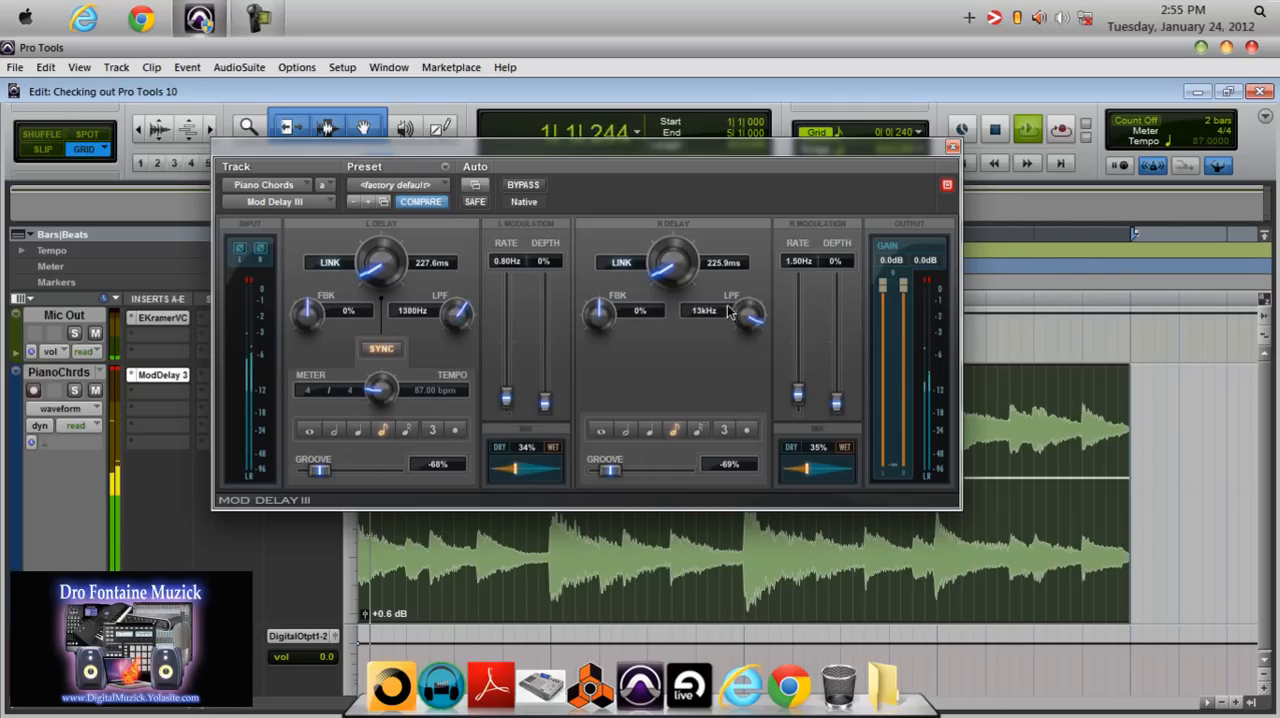
pyautogui.moveTo(755, 316); pyautogui.dragTo(752, 363)
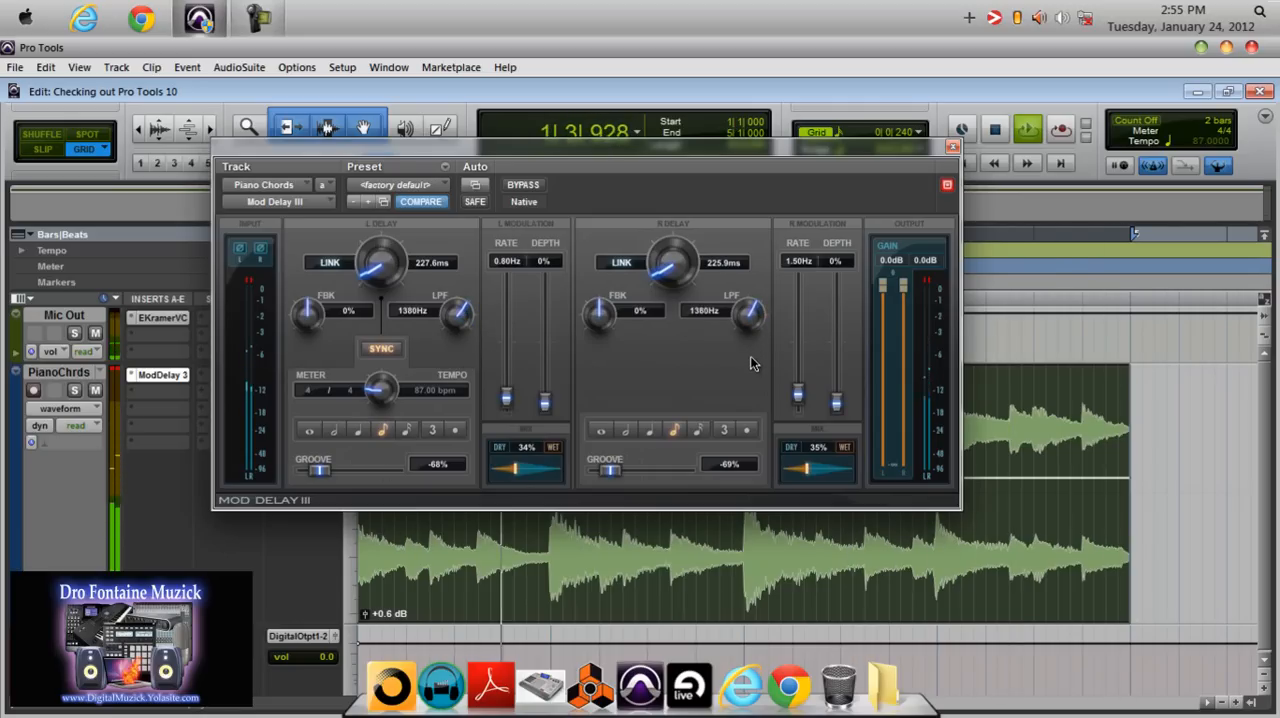
pyautogui.moveTo(751, 313); pyautogui.dragTo(753, 342)
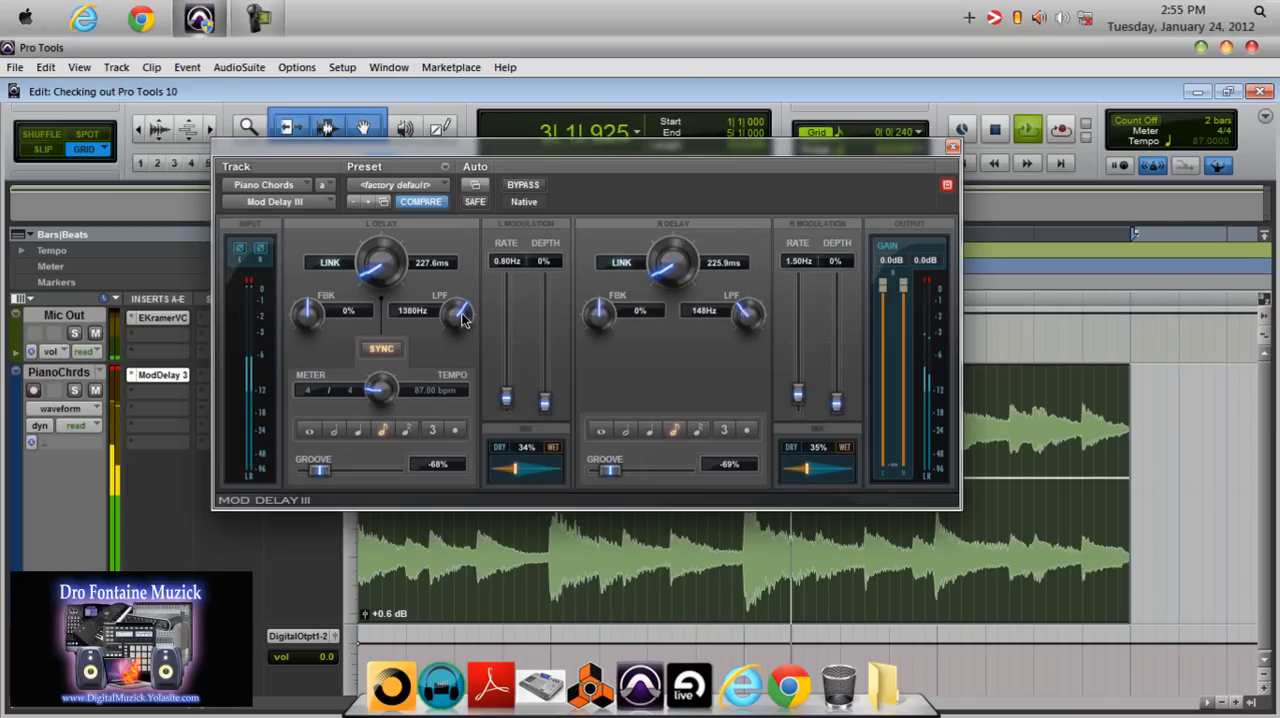
# Set both modulation rates to 0.00 Hz and the depths to 9% on the left and 18% on the right.
pyautogui.moveTo(506, 399); pyautogui.dragTo(508, 410)
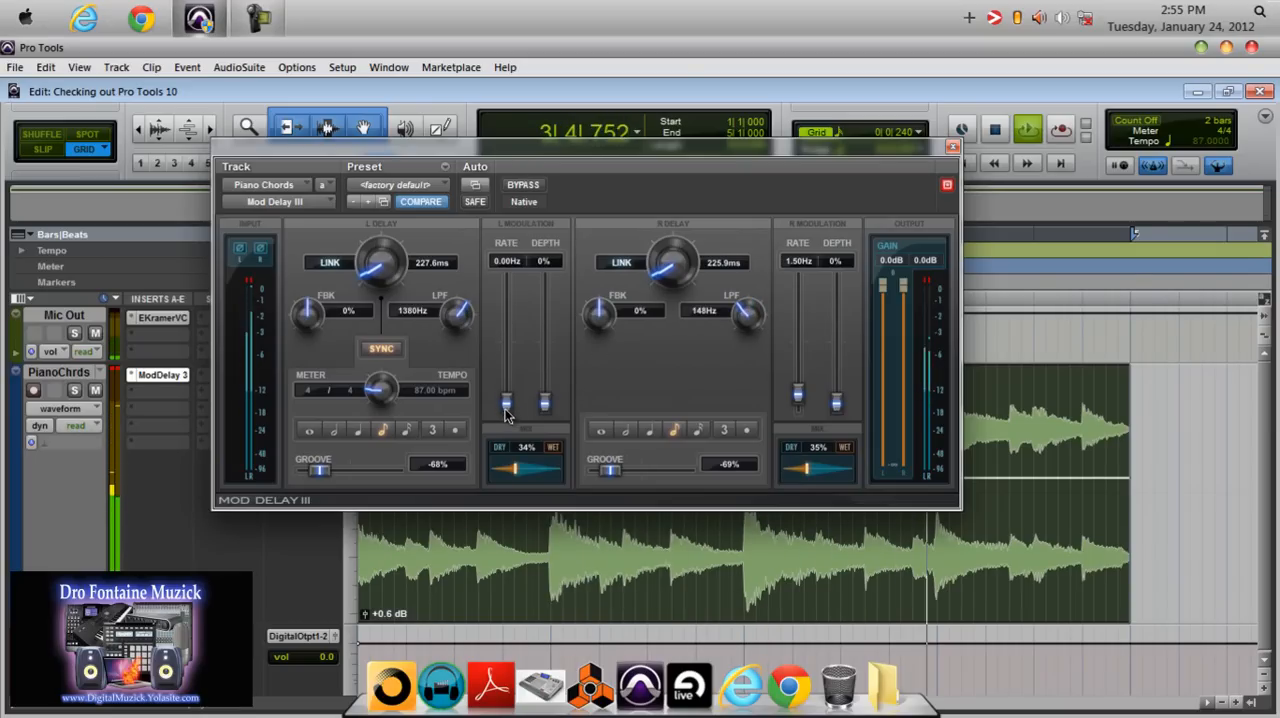
pyautogui.moveTo(797, 393); pyautogui.dragTo(837, 381)
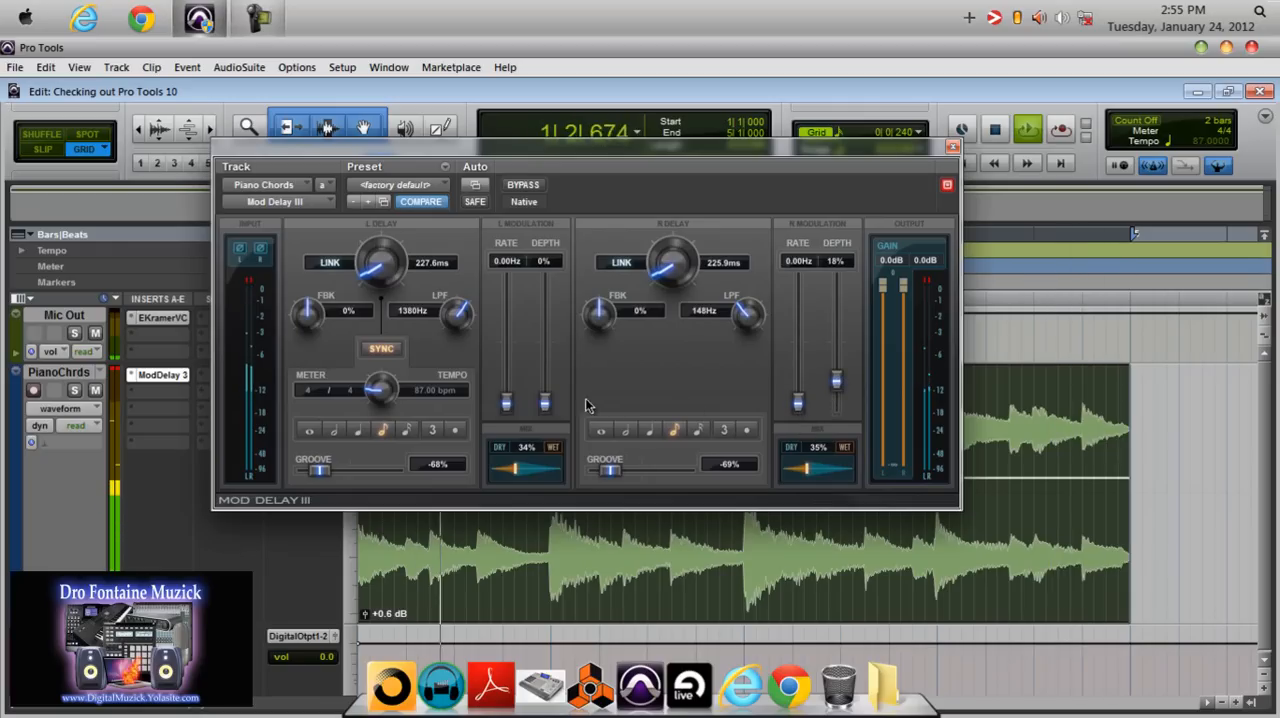
pyautogui.moveTo(545, 404); pyautogui.dragTo(544, 393)
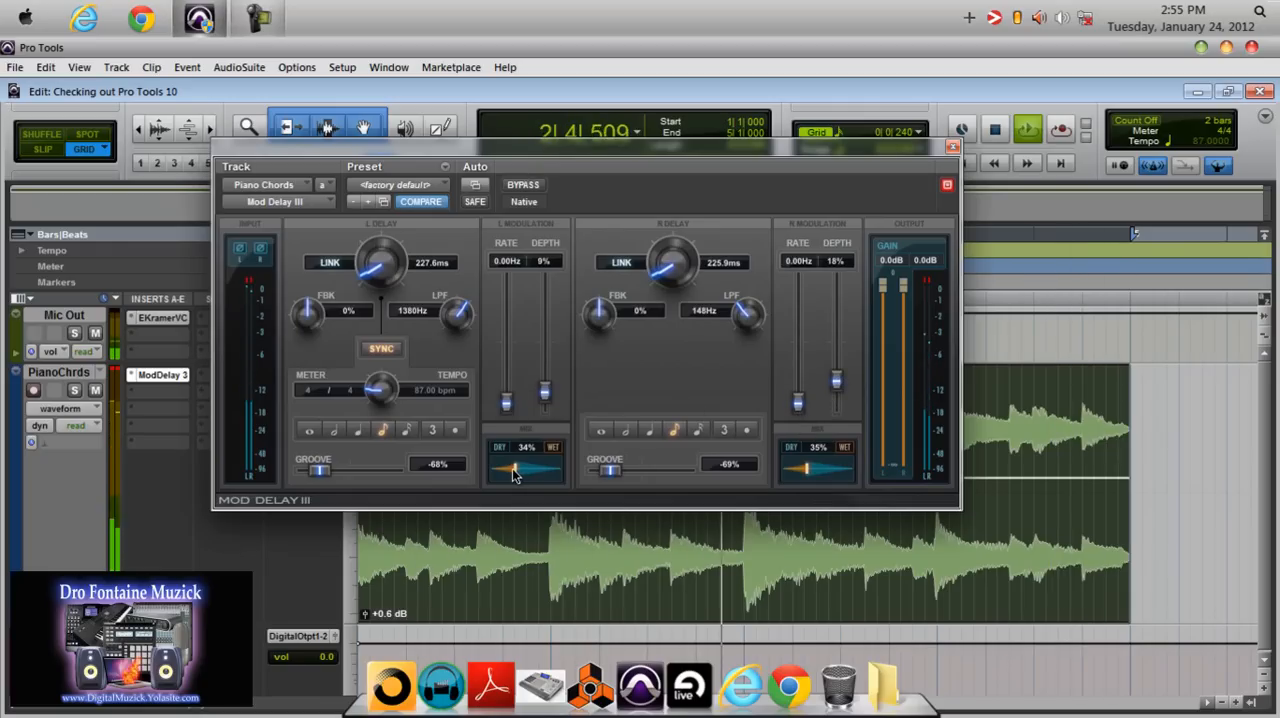
# Set the mix to 19% left and 27% right, and the right low-pass filter to 2190 Hz.
pyautogui.moveTo(514, 474); pyautogui.dragTo(503, 469)
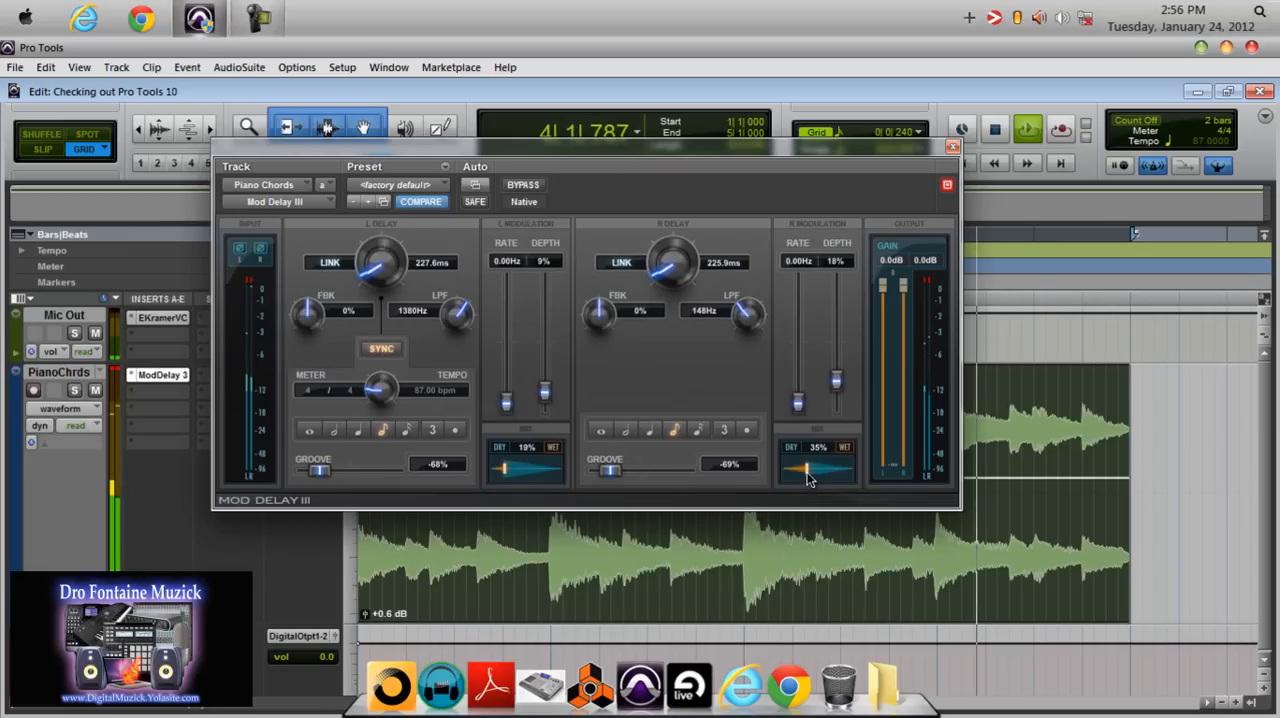
pyautogui.moveTo(802, 472); pyautogui.dragTo(796, 472)
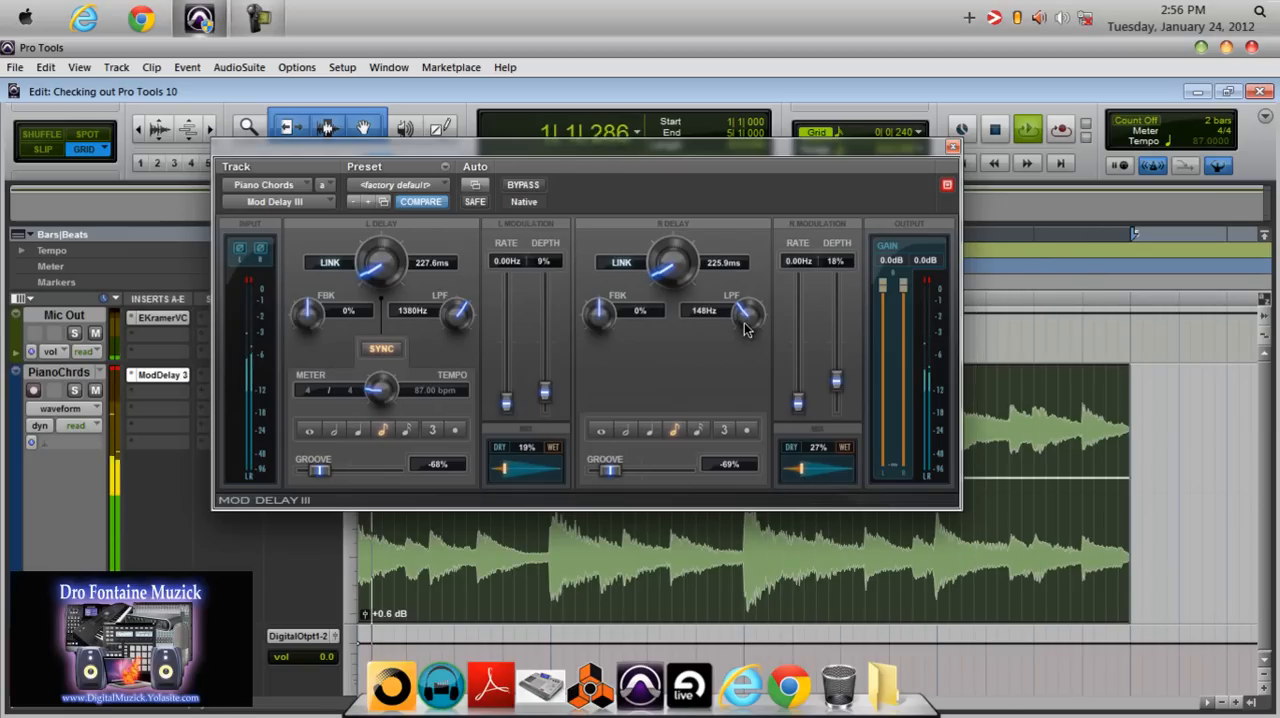
pyautogui.moveTo(748, 325); pyautogui.dragTo(750, 298)
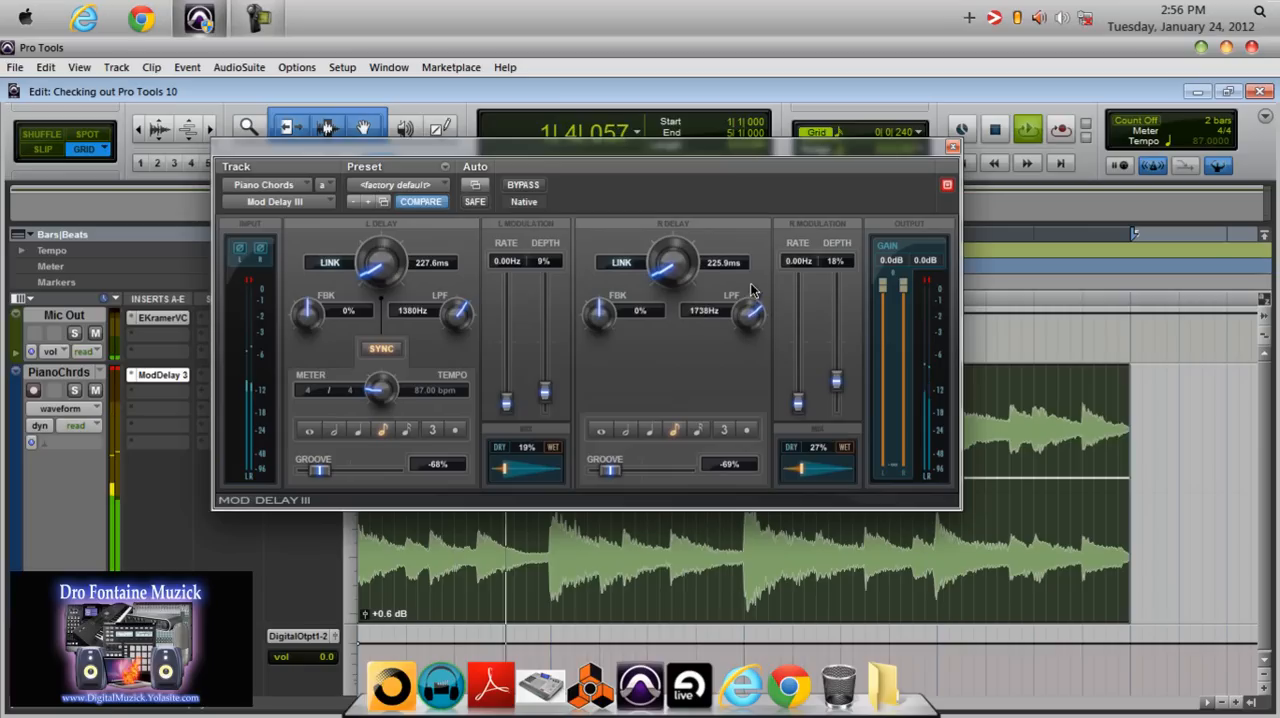
# Set the groove to 13% left and 22% right, and the delay times to 217.3 ms left and 232.7 ms right.
pyautogui.moveTo(318, 470); pyautogui.dragTo(357, 477)
pyautogui.moveTo(609, 470); pyautogui.dragTo(647, 478)
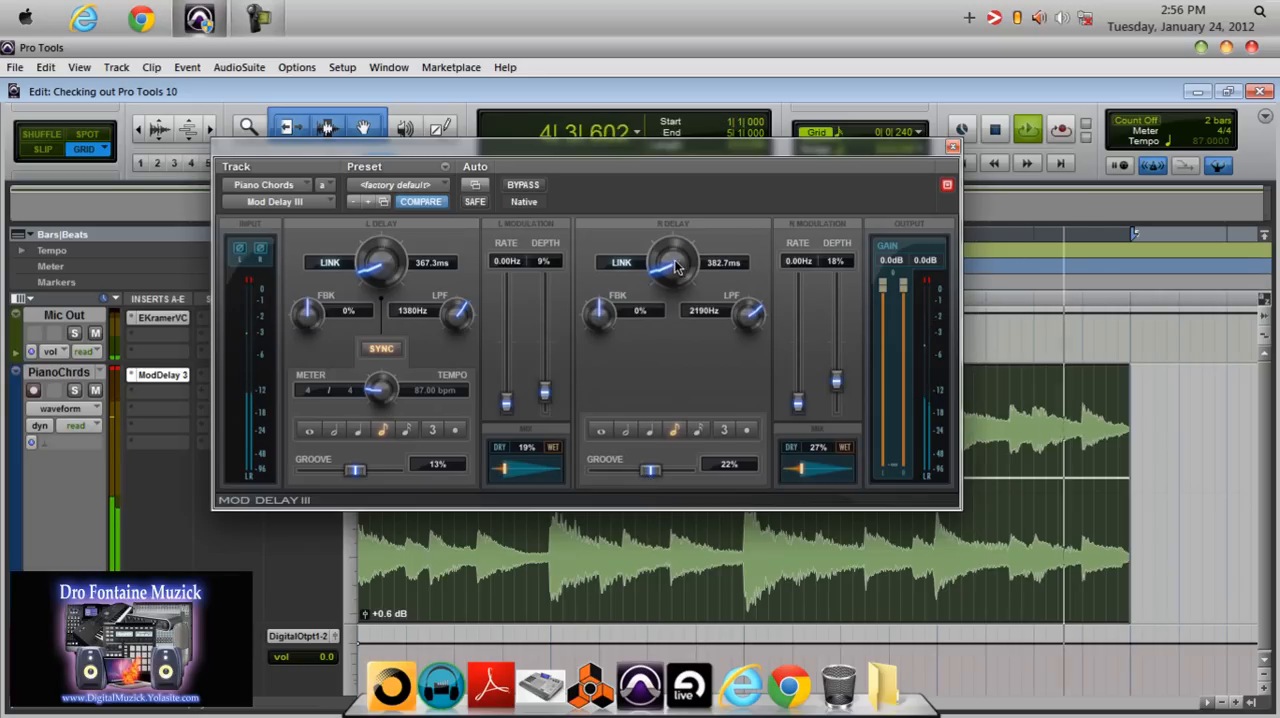
pyautogui.moveTo(676, 270); pyautogui.dragTo(676, 280)
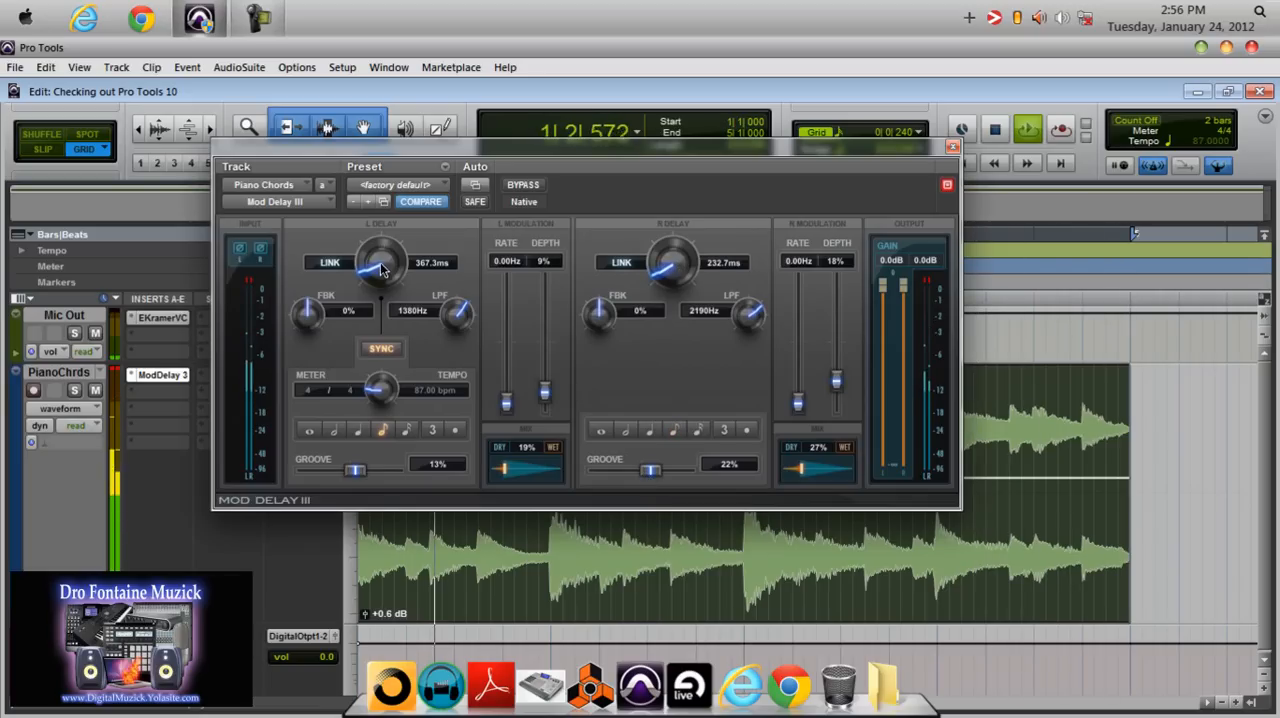
pyautogui.moveTo(379, 270); pyautogui.dragTo(380, 282)
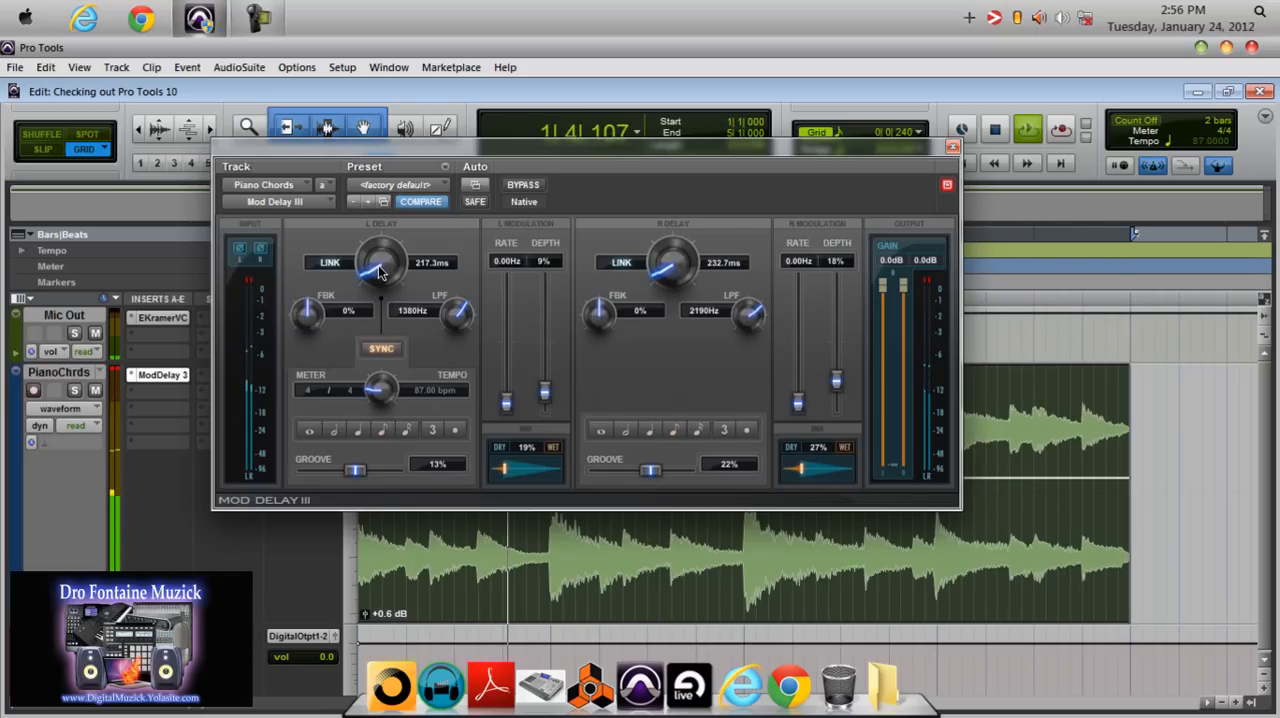
# Bypass Mod Delay III briefly during playback and re-enable it to compare the dry and delayed chords.
pyautogui.click(526, 186)
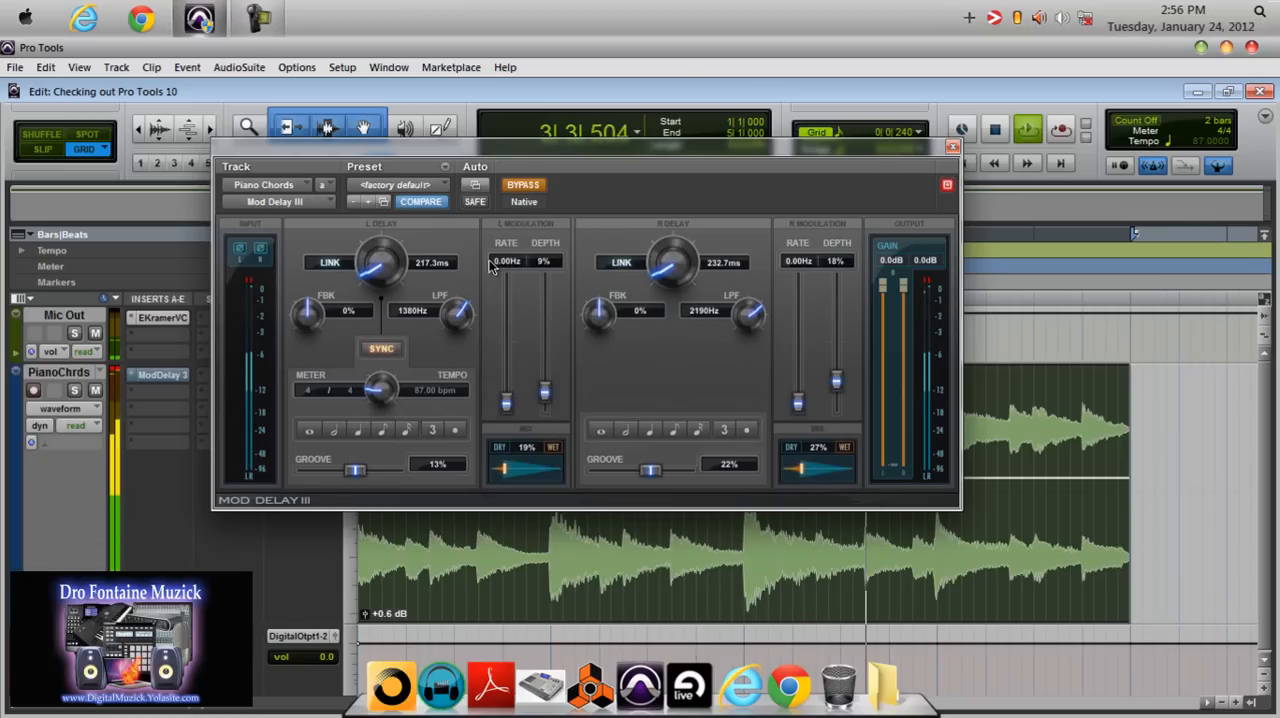
pyautogui.click(521, 187)
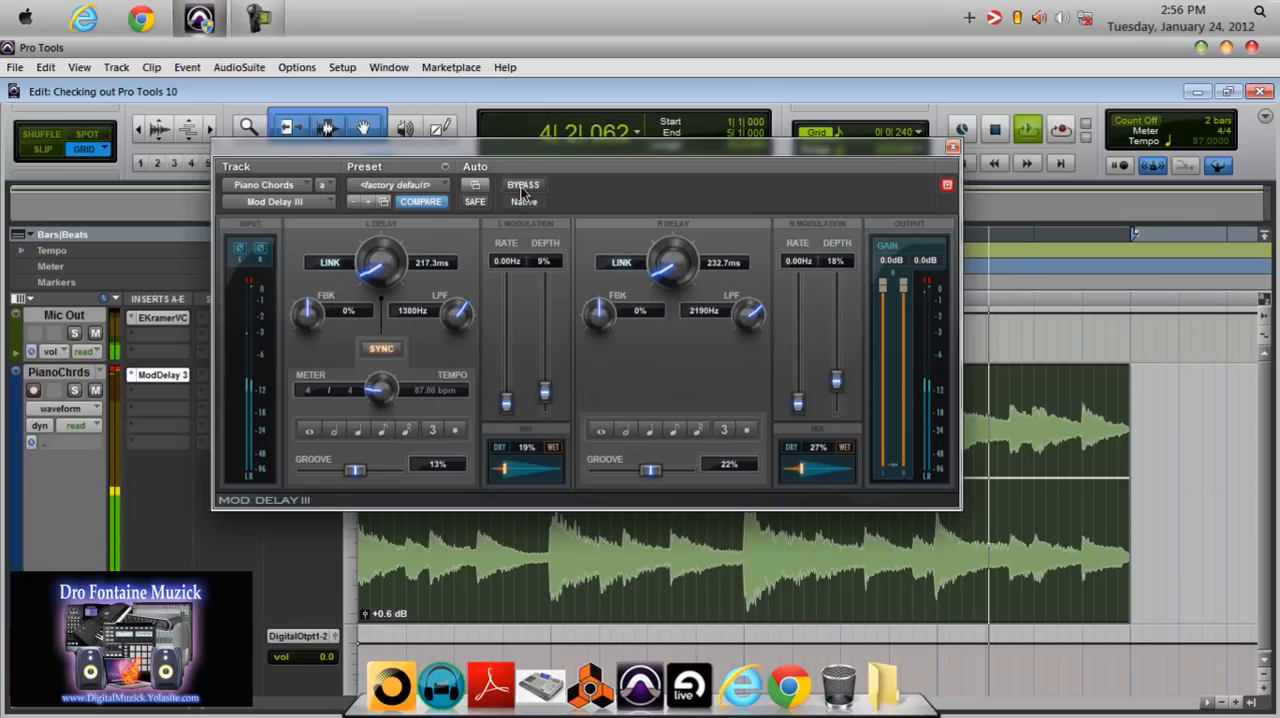
# Set both modulation rates to 1.40 Hz, the right depth to 20% and the right mix to 40%.
pyautogui.moveTo(506, 401); pyautogui.dragTo(507, 394)
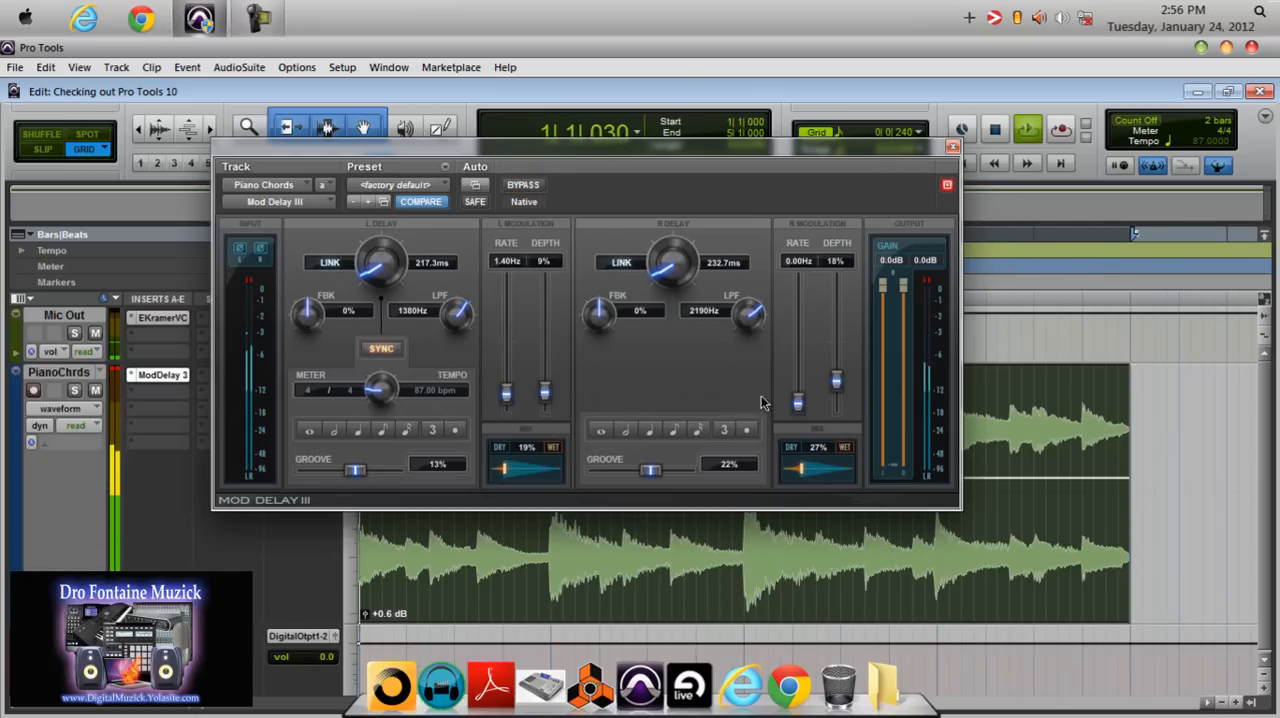
pyautogui.moveTo(798, 403); pyautogui.dragTo(837, 390)
pyautogui.moveTo(803, 470); pyautogui.dragTo(812, 474)
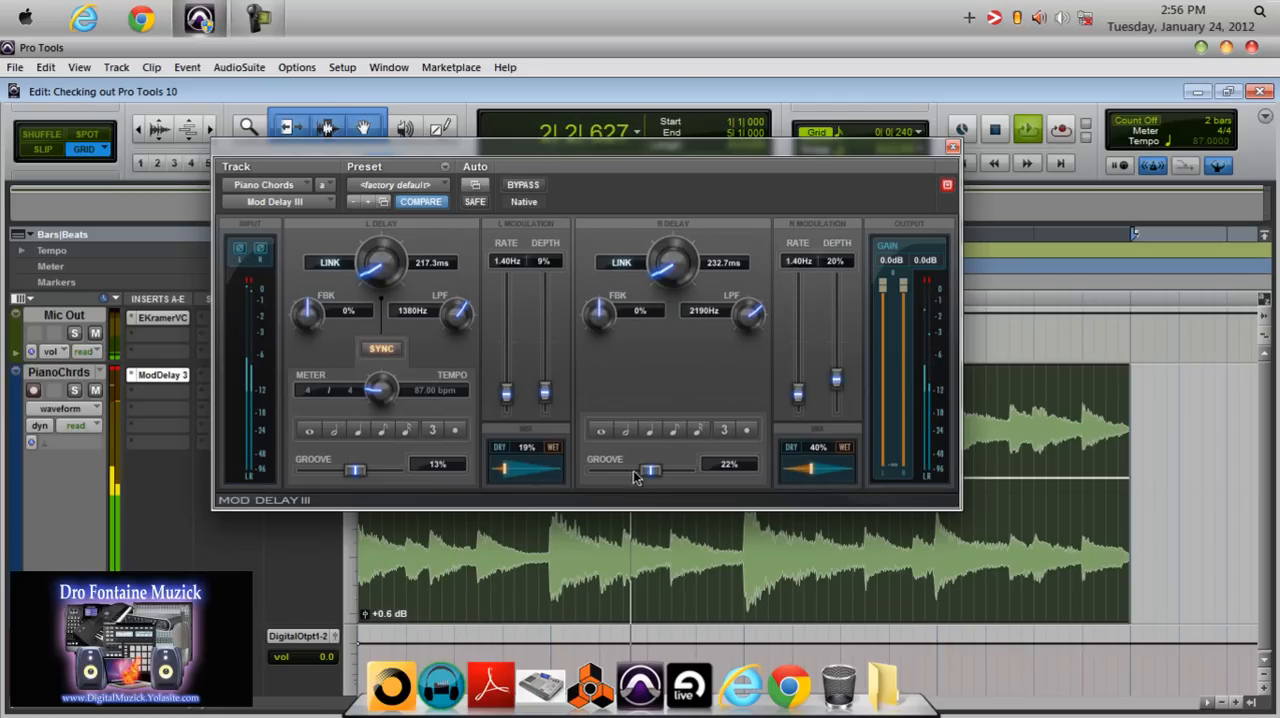
# Sync both delays to eighth notes and set the groove to 19% on the left and 11% on the right.
pyautogui.click(672, 432)
pyautogui.click(383, 433)
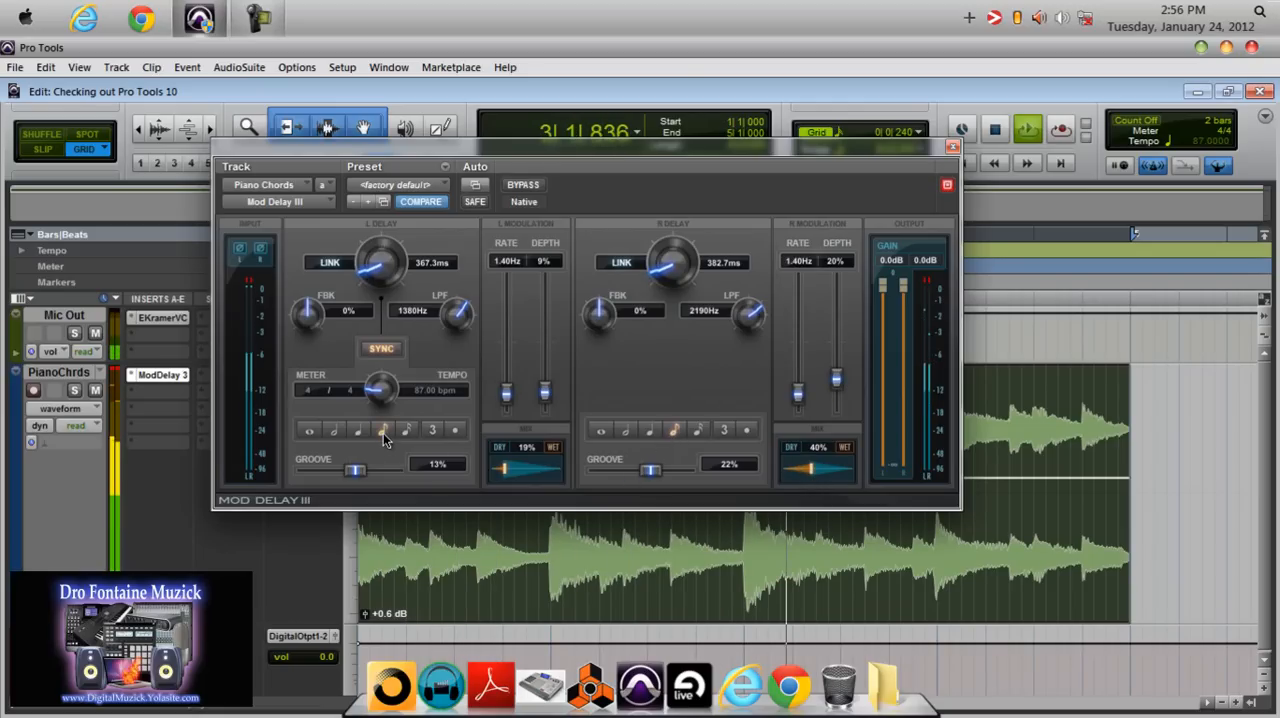
pyautogui.moveTo(355, 470); pyautogui.dragTo(358, 472)
pyautogui.moveTo(650, 470); pyautogui.dragTo(646, 476)
# Set both modulation rates to 0.00 Hz and turn the left and right low-pass filters off.
pyautogui.moveTo(506, 394); pyautogui.dragTo(508, 446)
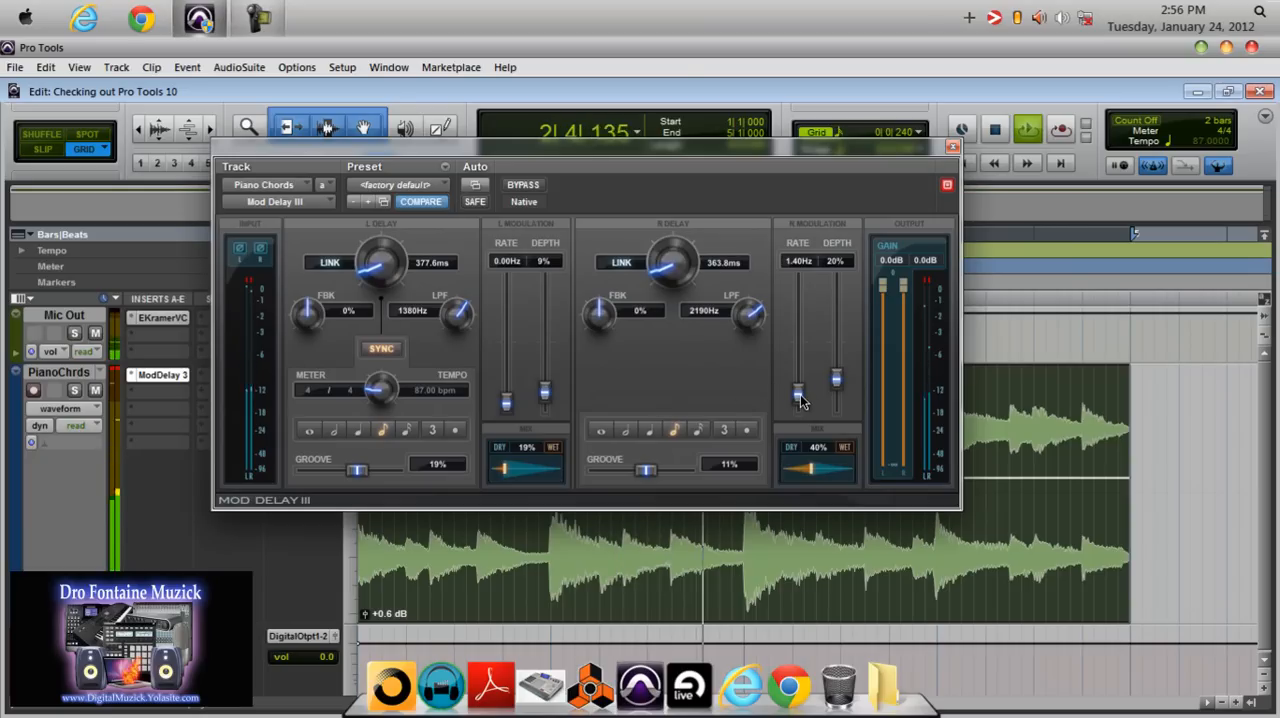
pyautogui.moveTo(797, 393); pyautogui.dragTo(798, 436)
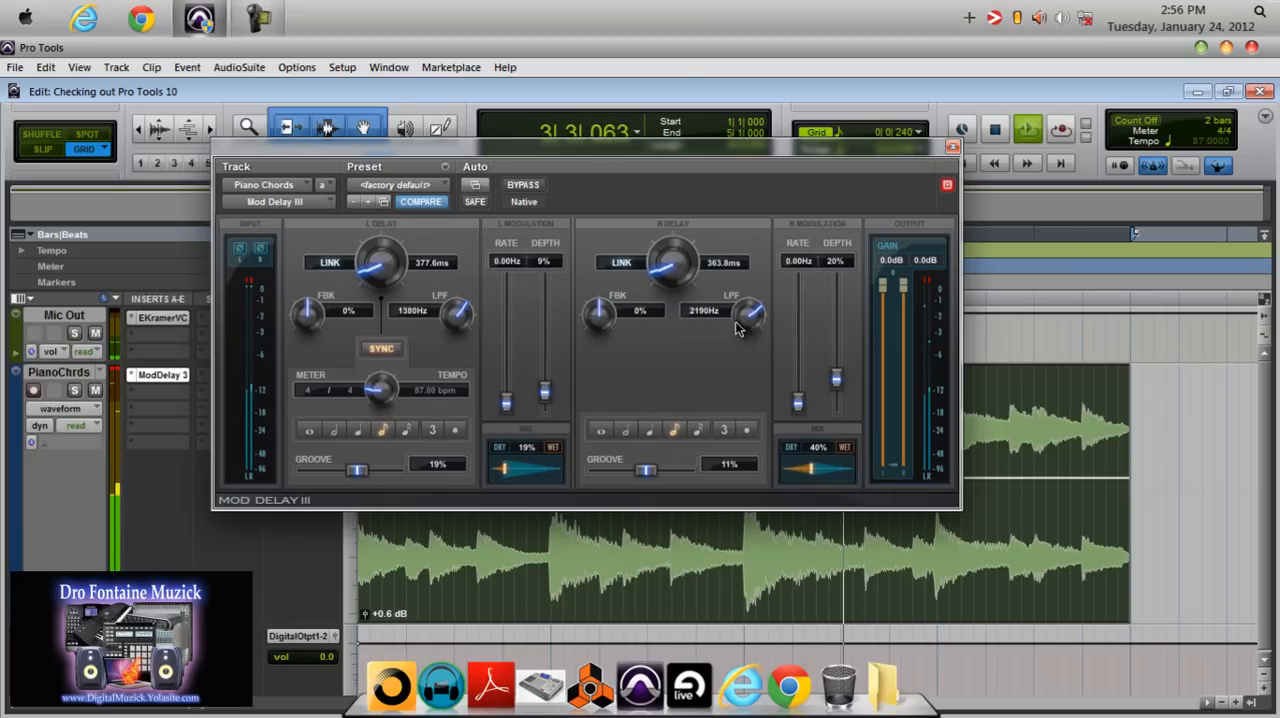
pyautogui.moveTo(456, 318); pyautogui.dragTo(459, 218)
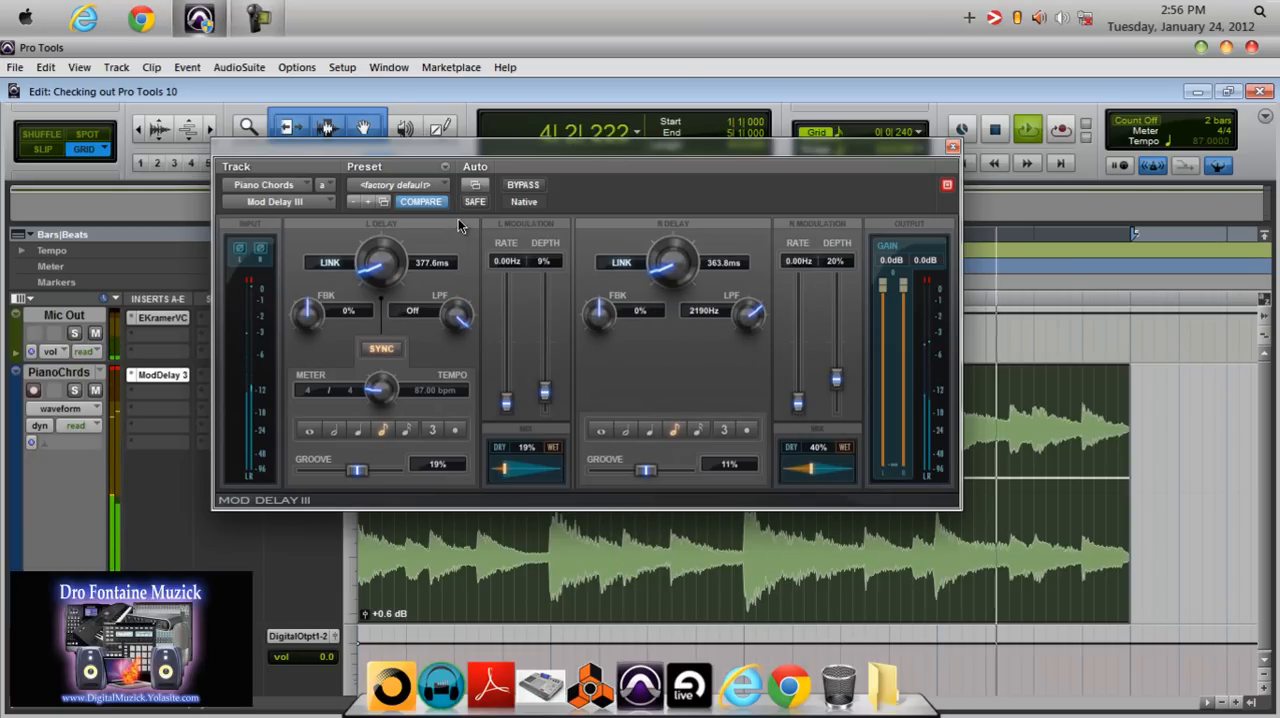
pyautogui.moveTo(748, 316); pyautogui.dragTo(748, 241)
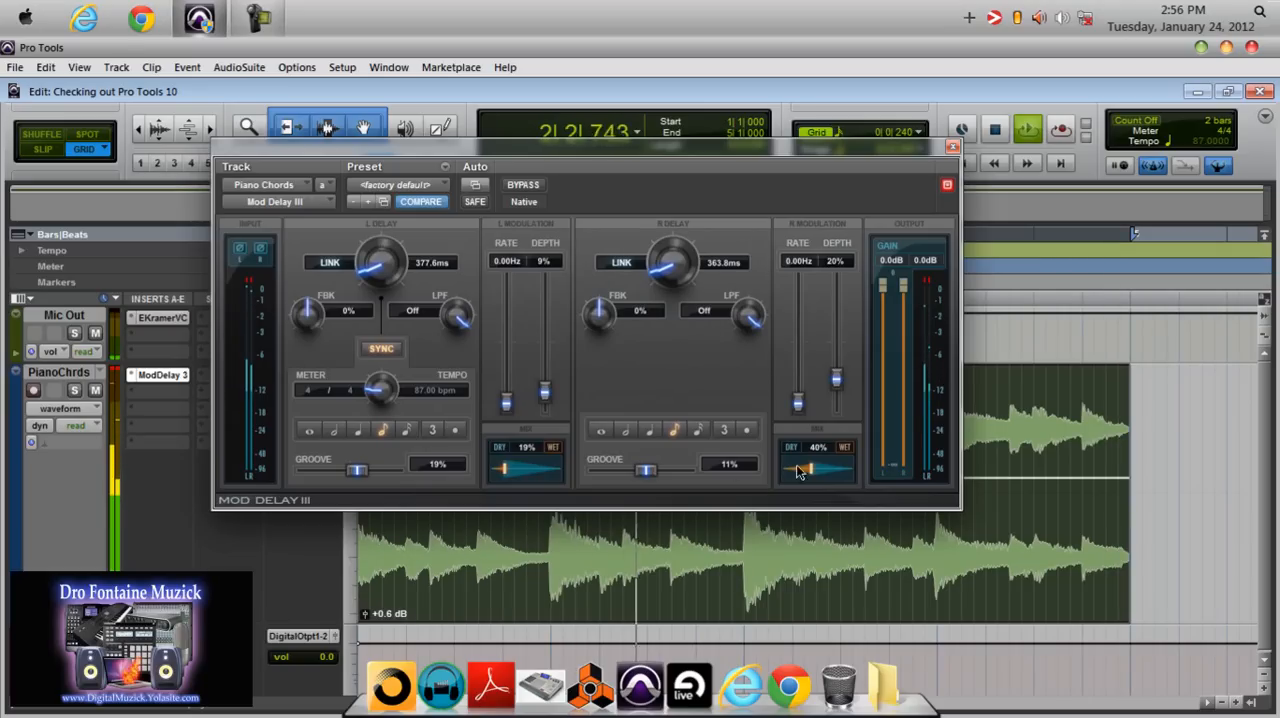
# Set the right mix to 20% and the low-pass filters to 4378 Hz left and 5957 Hz right.
pyautogui.moveTo(809, 467); pyautogui.dragTo(791, 470)
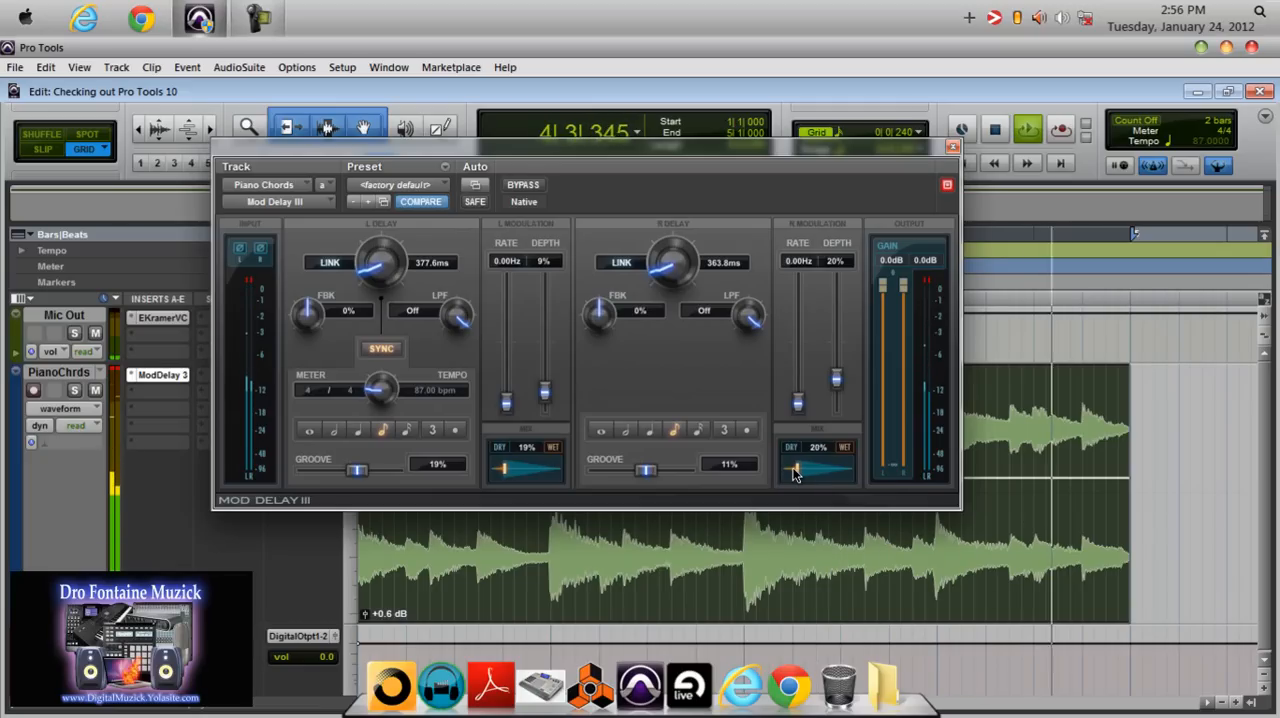
pyautogui.moveTo(457, 320); pyautogui.dragTo(454, 349)
pyautogui.moveTo(750, 316); pyautogui.dragTo(750, 340)
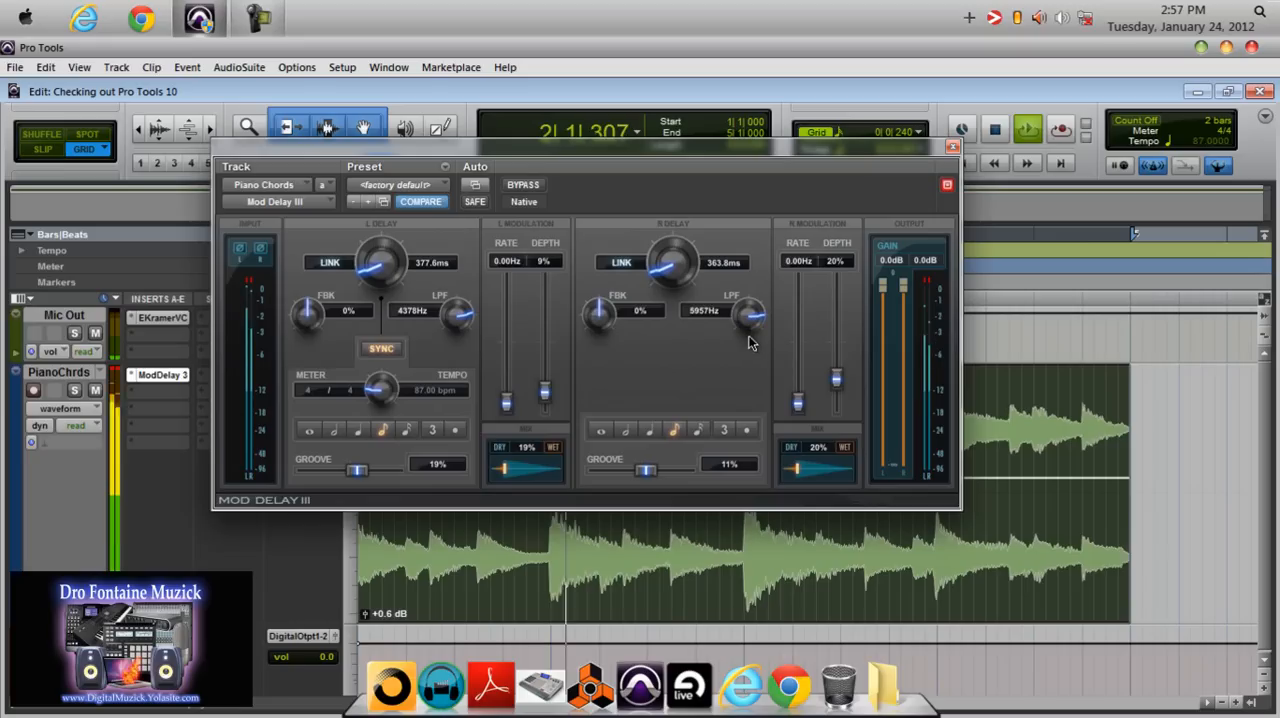
# Compare the chords with Mod Delay III bypassed and re-enabled, and stop playback.
pyautogui.click(536, 192)
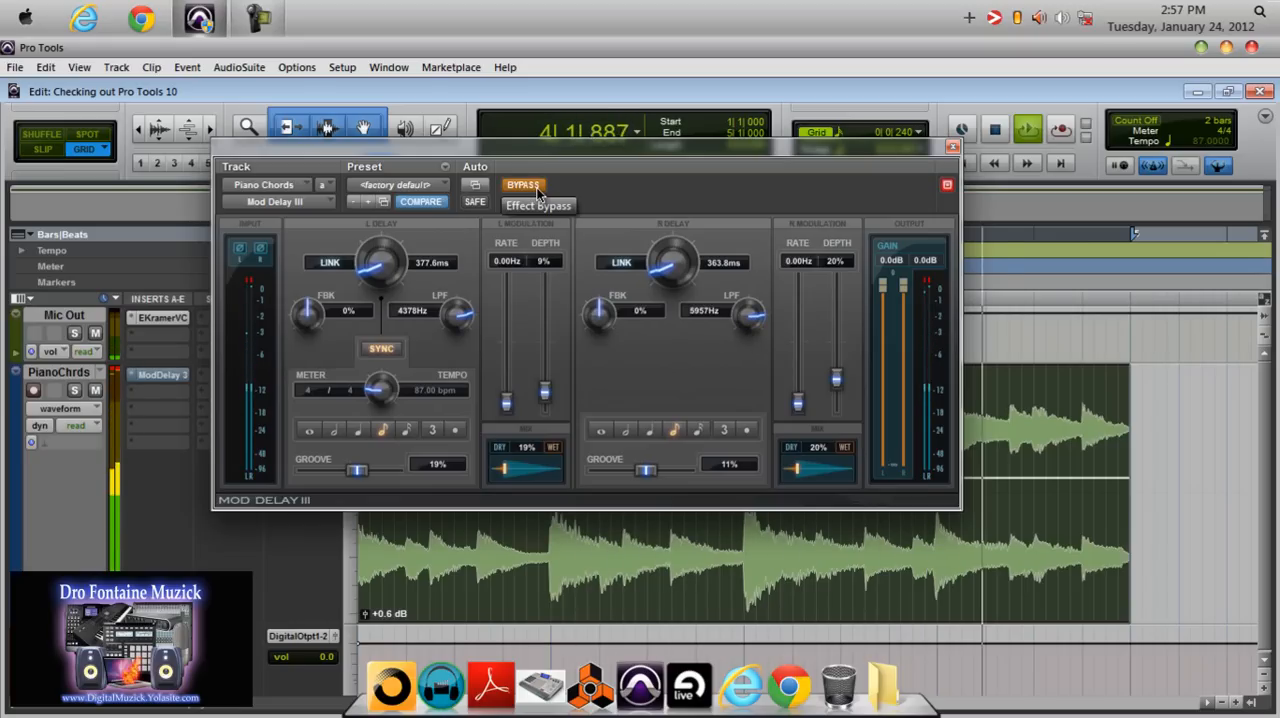
pyautogui.click(537, 192)
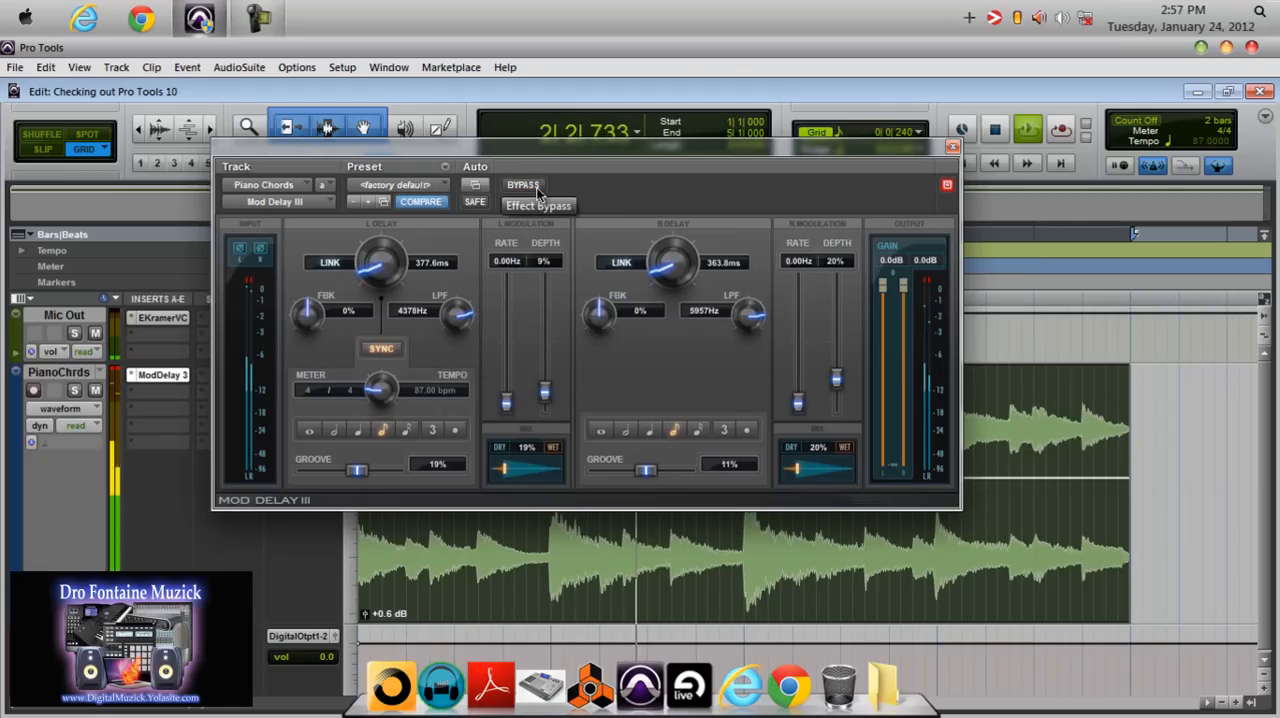
pyautogui.press('space')
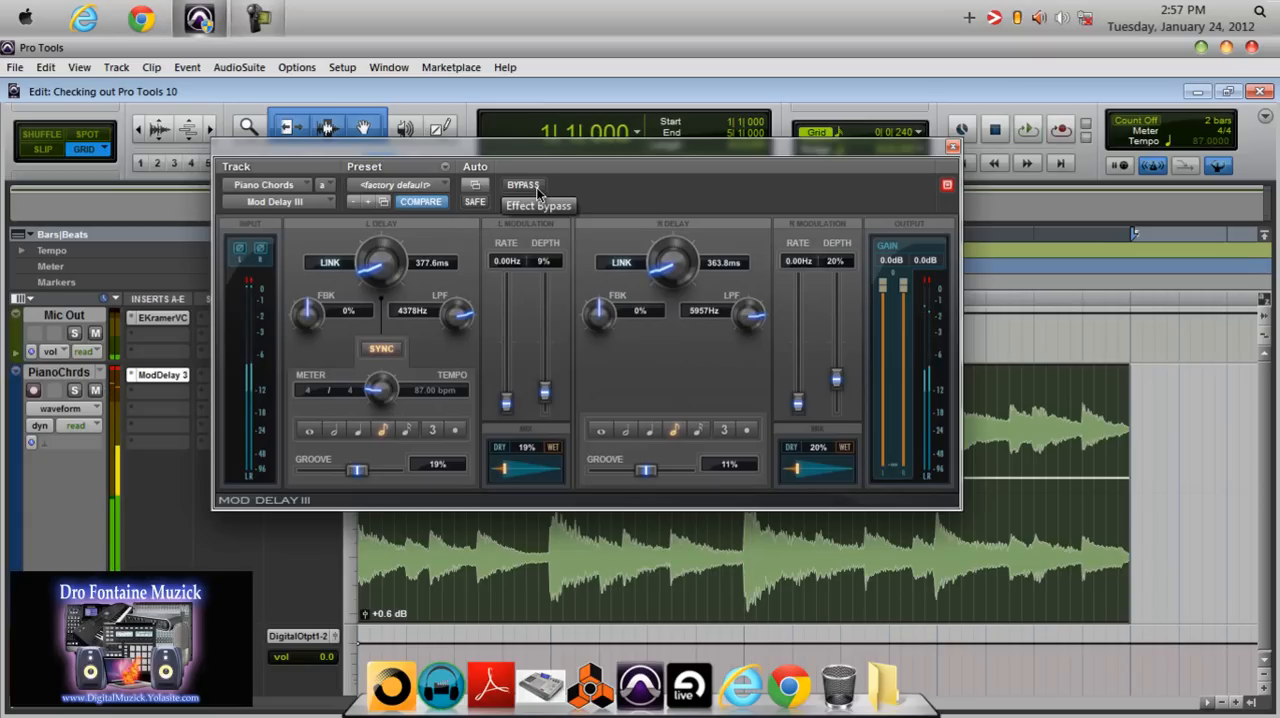